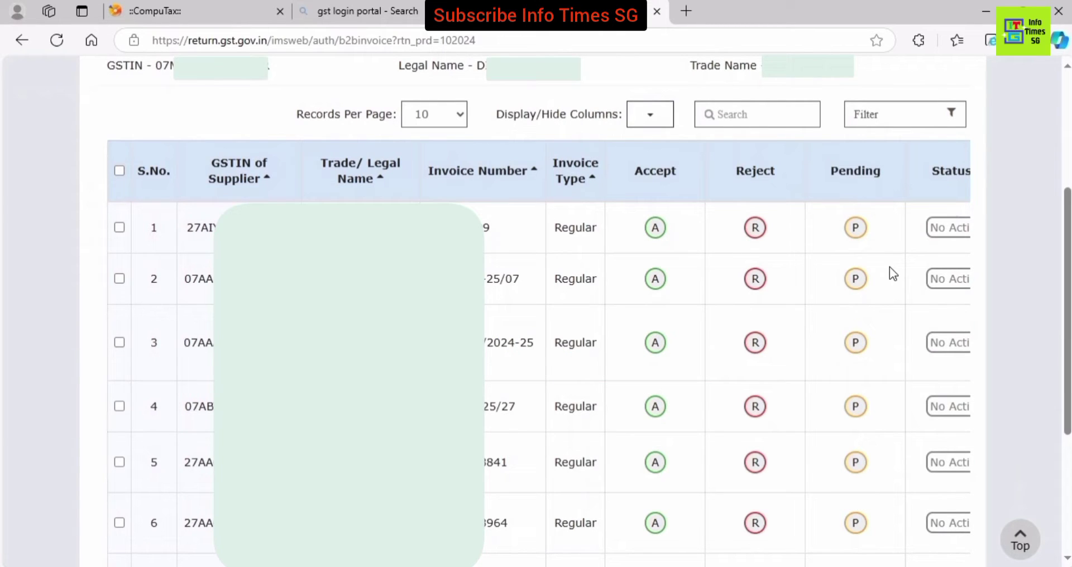
Step: Search the web for "gst login portal" in a new browser tab and open the GST portal's login page
key("ctrl+t")
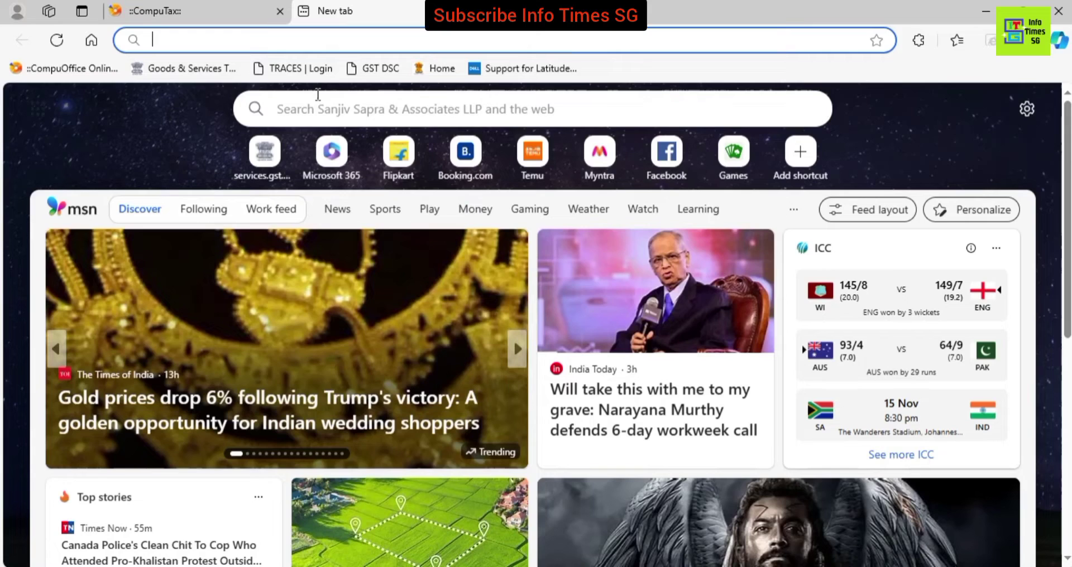
type("gst lo")
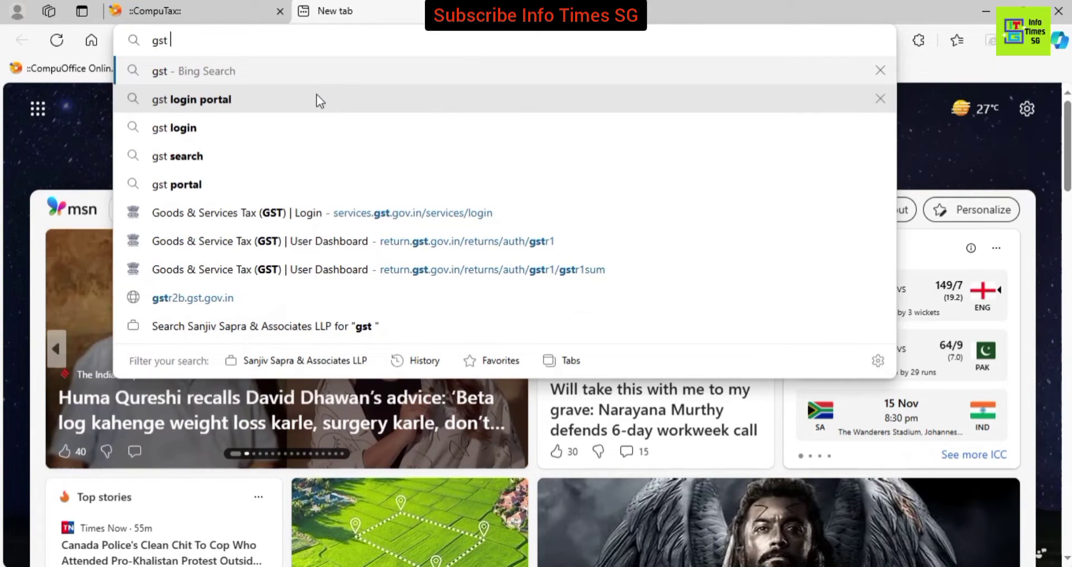
key("Right")
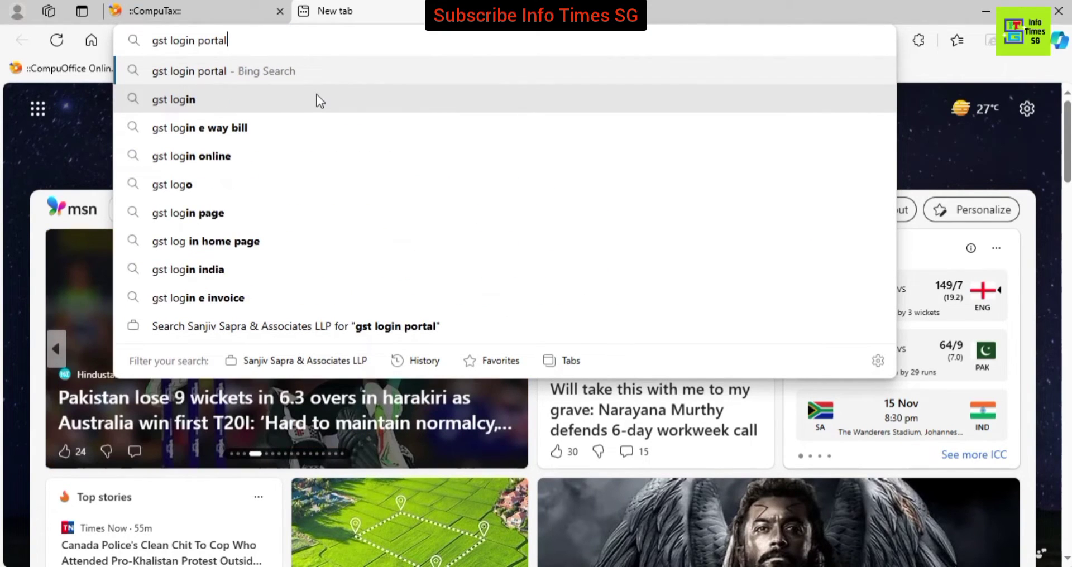
key("Return")
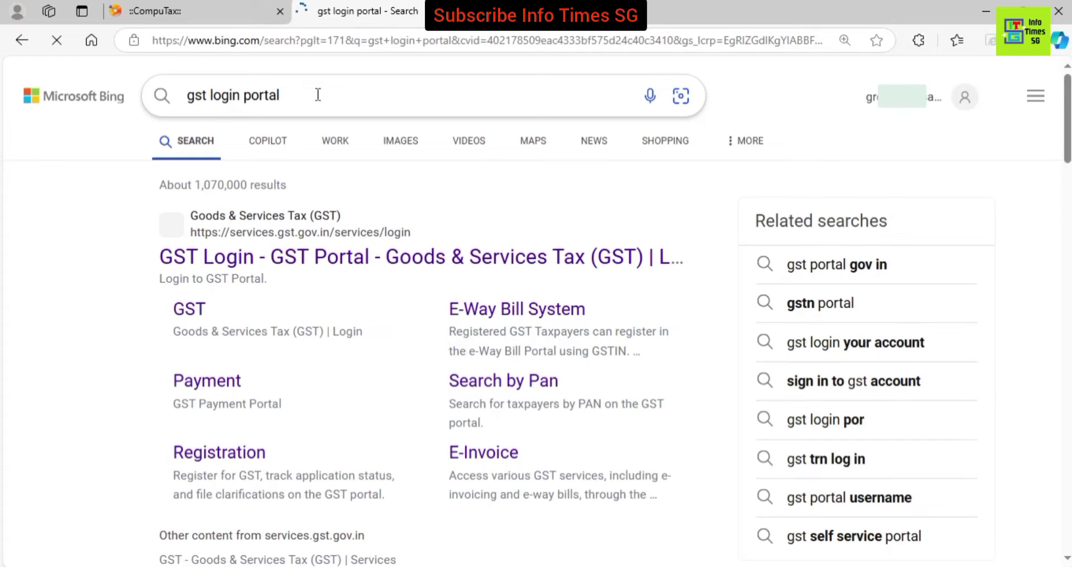
left_click(196, 258)
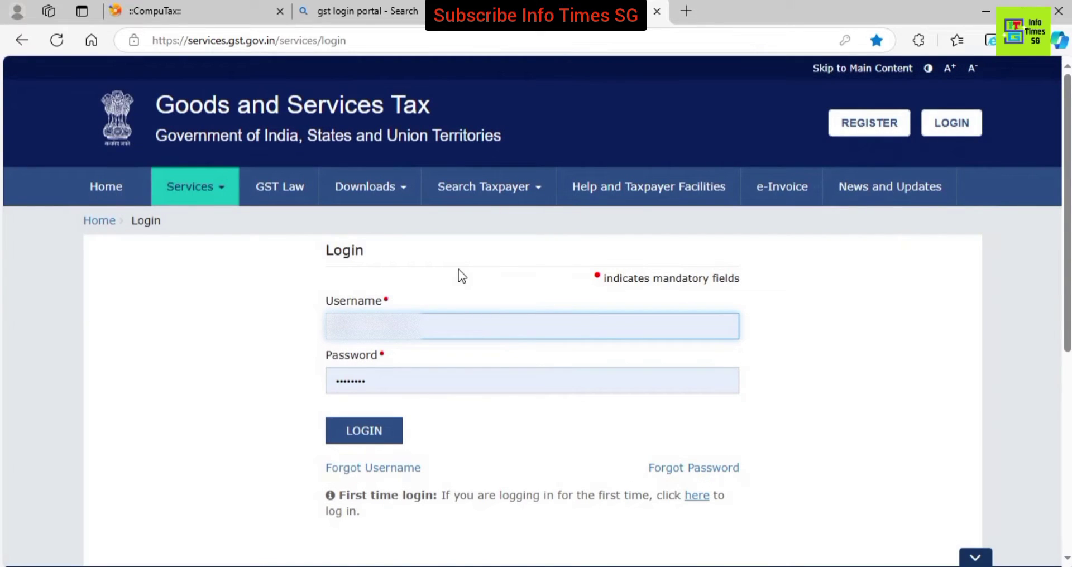
Step: Log in to the GST portal with the prefilled username and password, entering the captcha characters
left_click(375, 437)
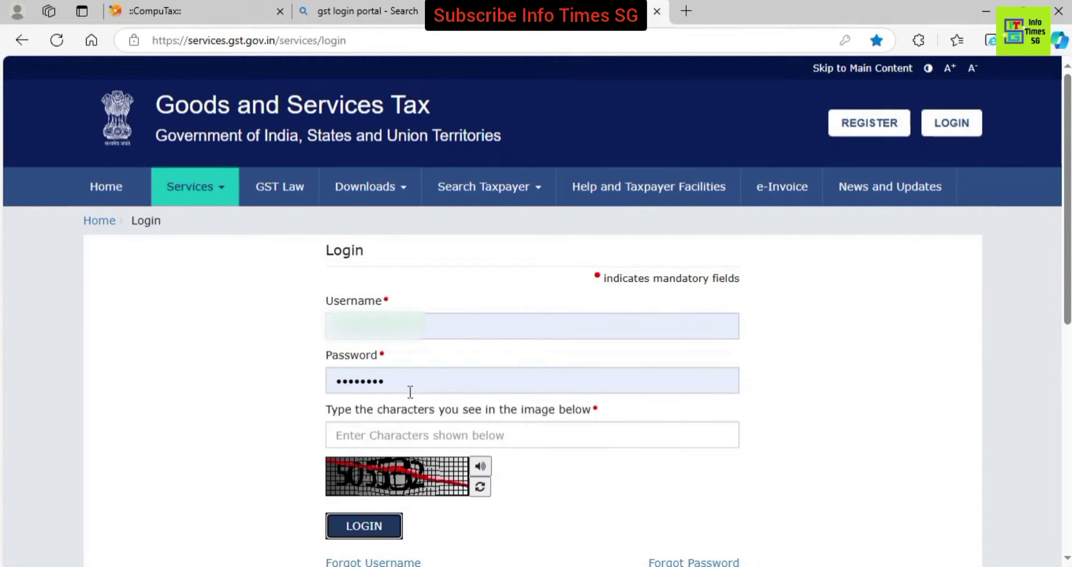
left_click(359, 439)
type("5056")
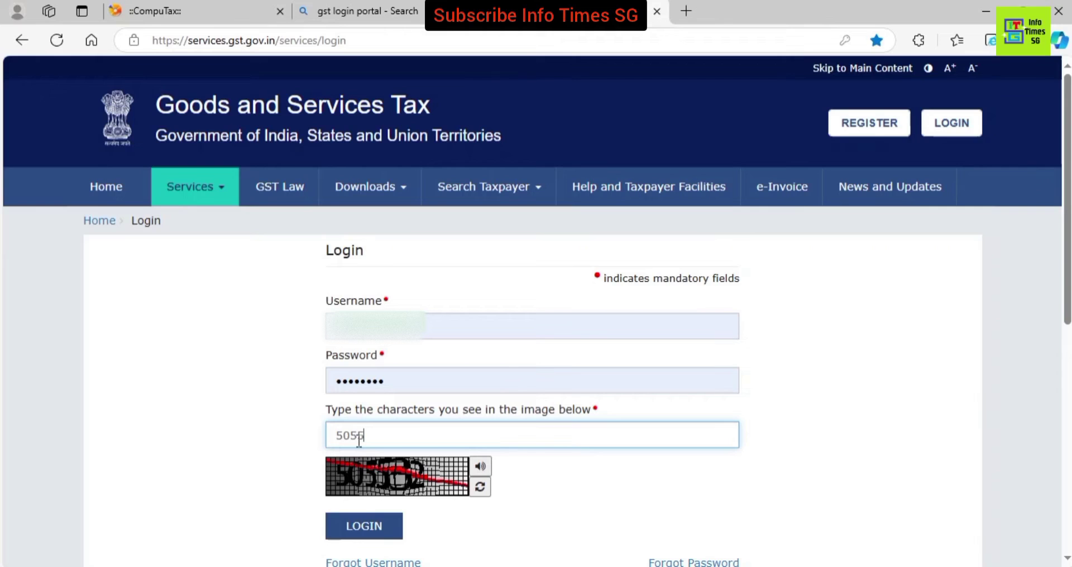
left_click(356, 535)
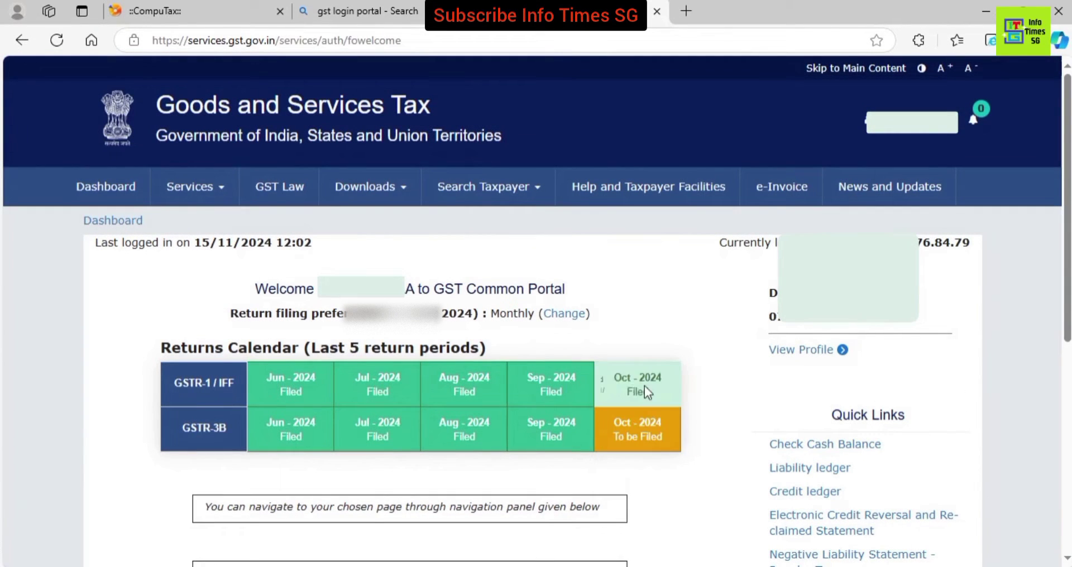
Step: Open the return dashboard and search for the October returns of Quarter 3, financial year 2024-25
scroll(1016, 377, "down", 5)
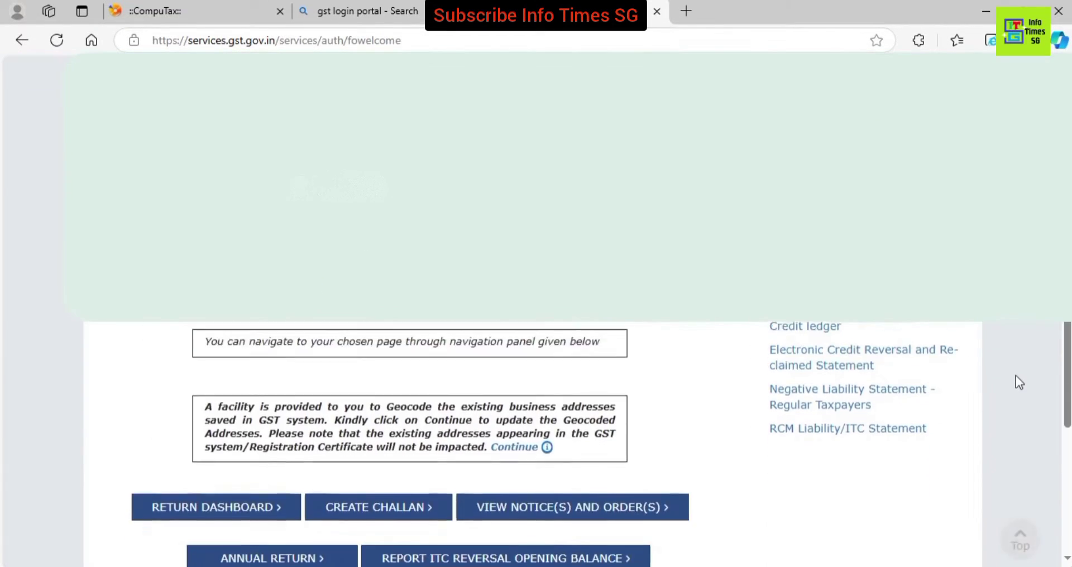
left_click(183, 363)
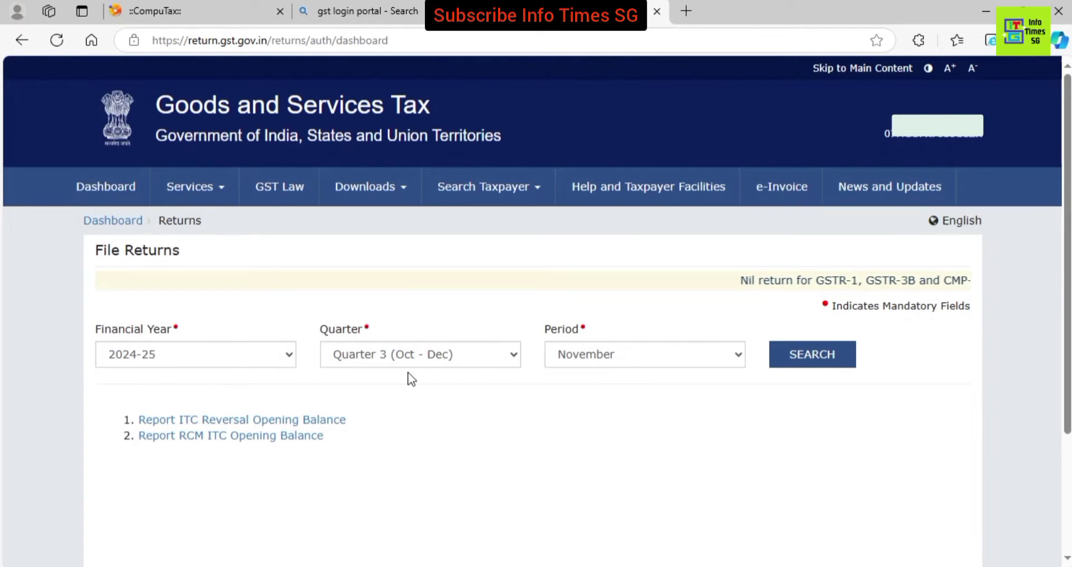
left_click(586, 360)
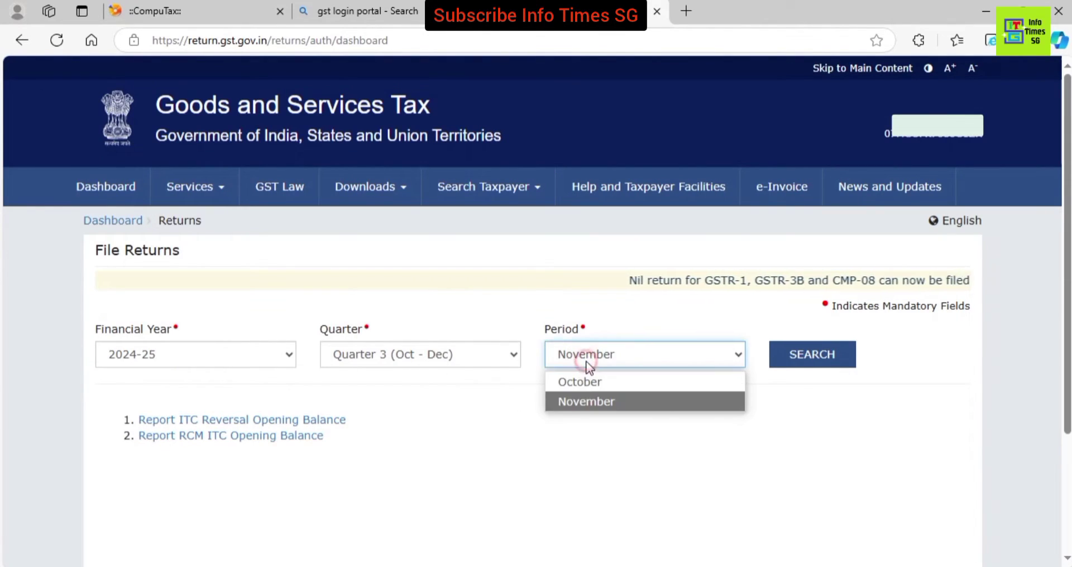
left_click(569, 384)
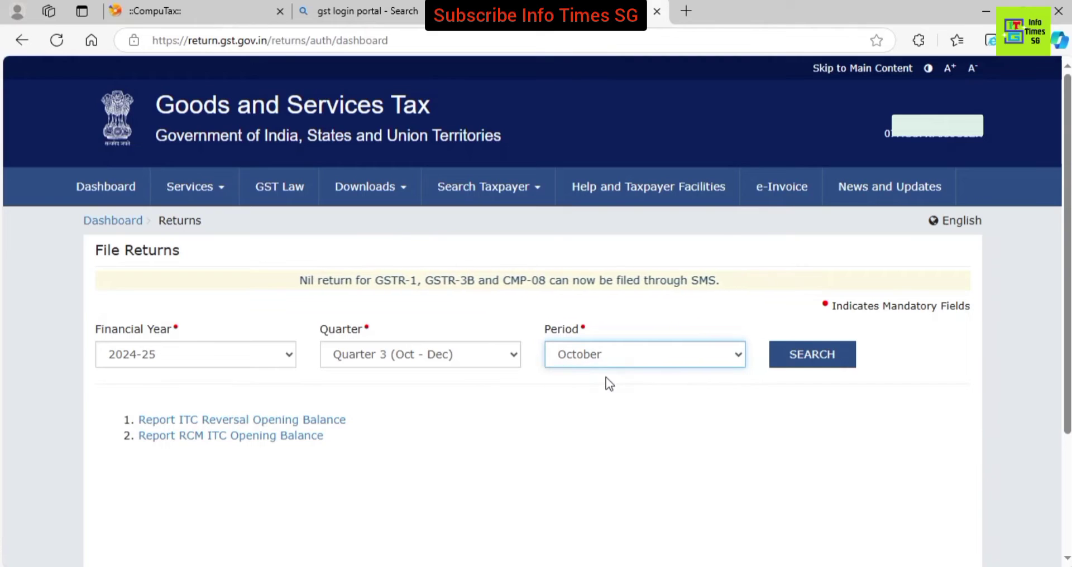
left_click(817, 357)
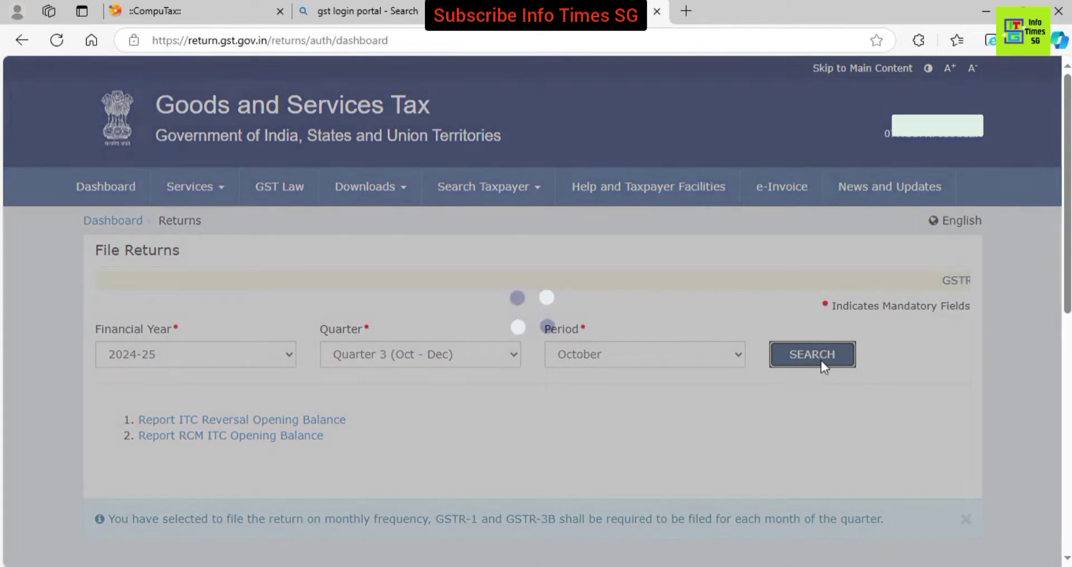
Step: View the auto-drafted ITC statement GSTR-2B for October
scroll(732, 396, "down", 5)
scroll(731, 404, "down", 2)
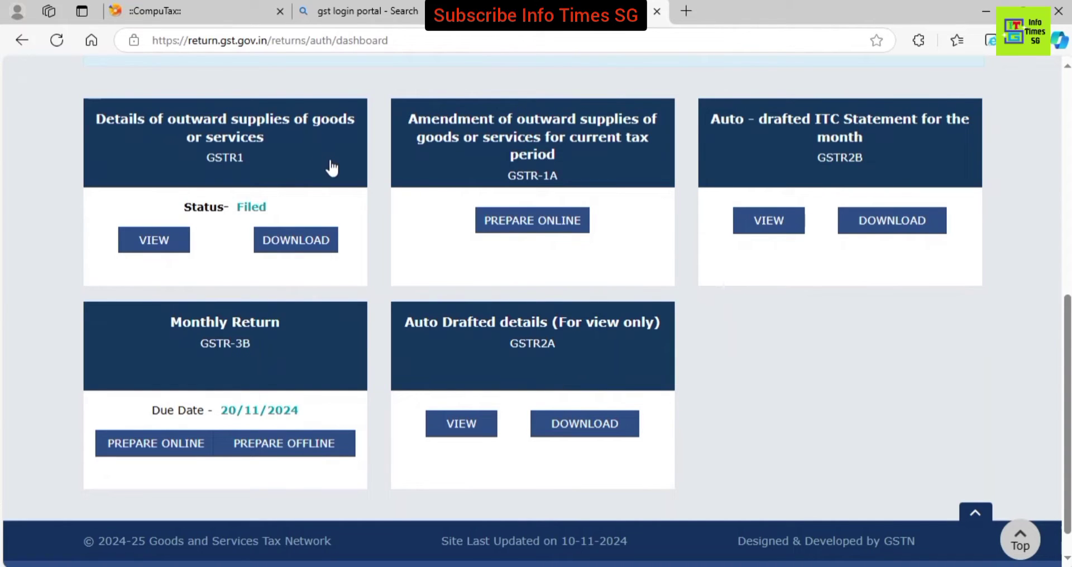
left_click(772, 223)
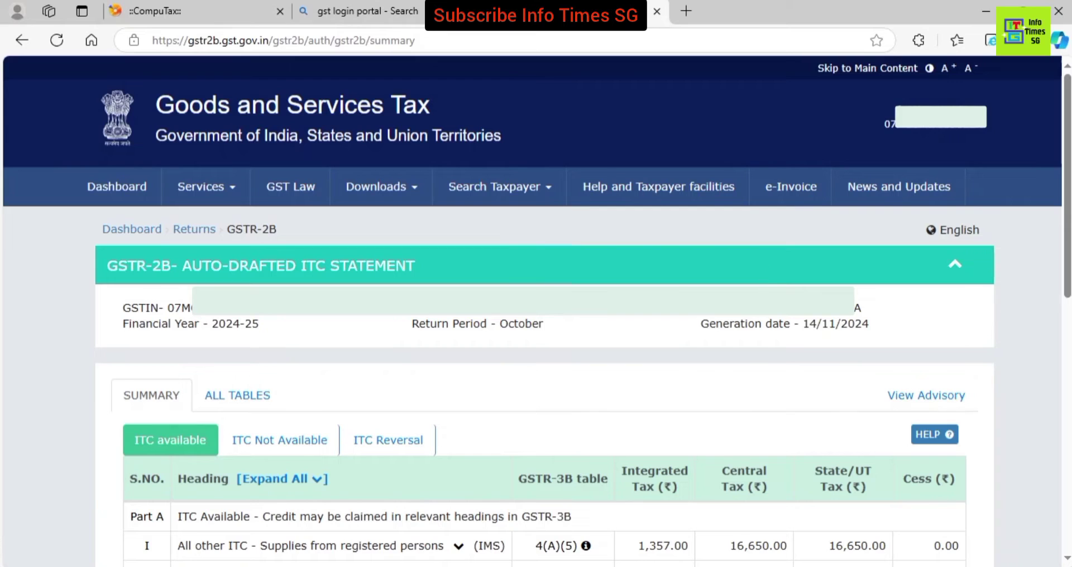
Step: Download the GSTR-2B details as an Excel file and dismiss the downloads list
scroll(766, 377, "down", 3)
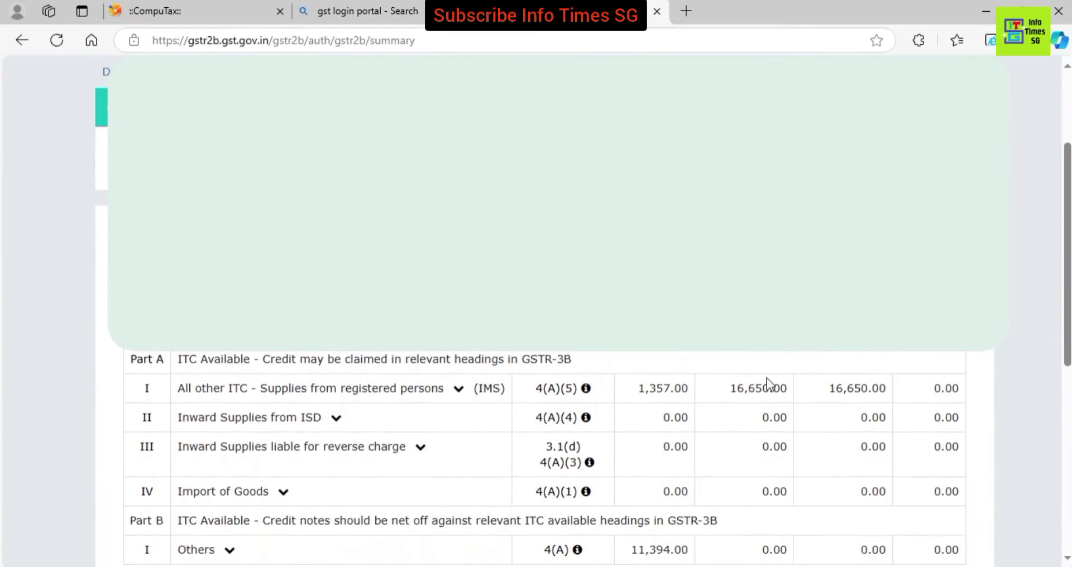
scroll(766, 377, "down", 3)
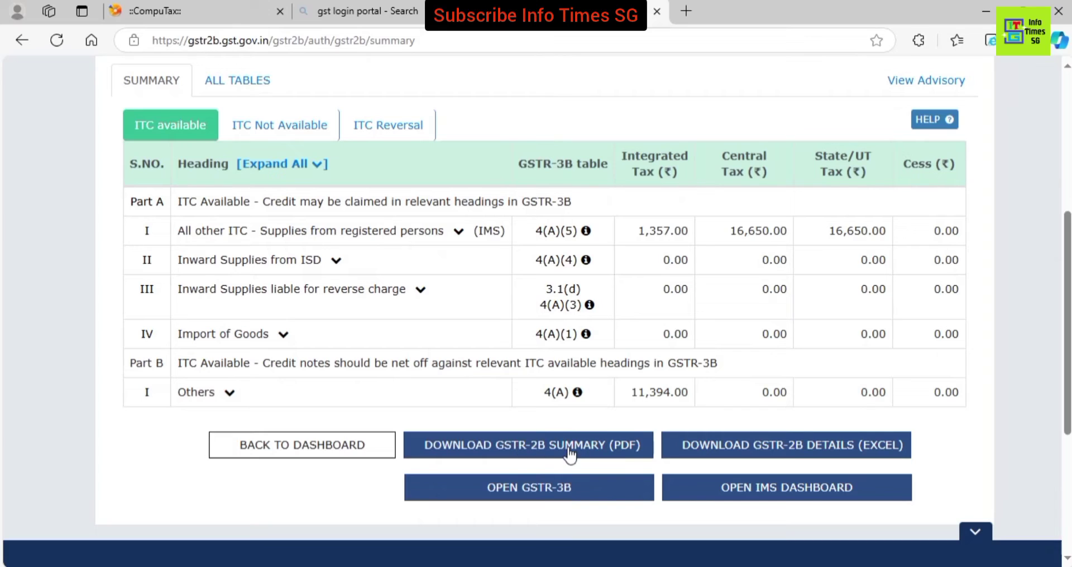
left_click(765, 451)
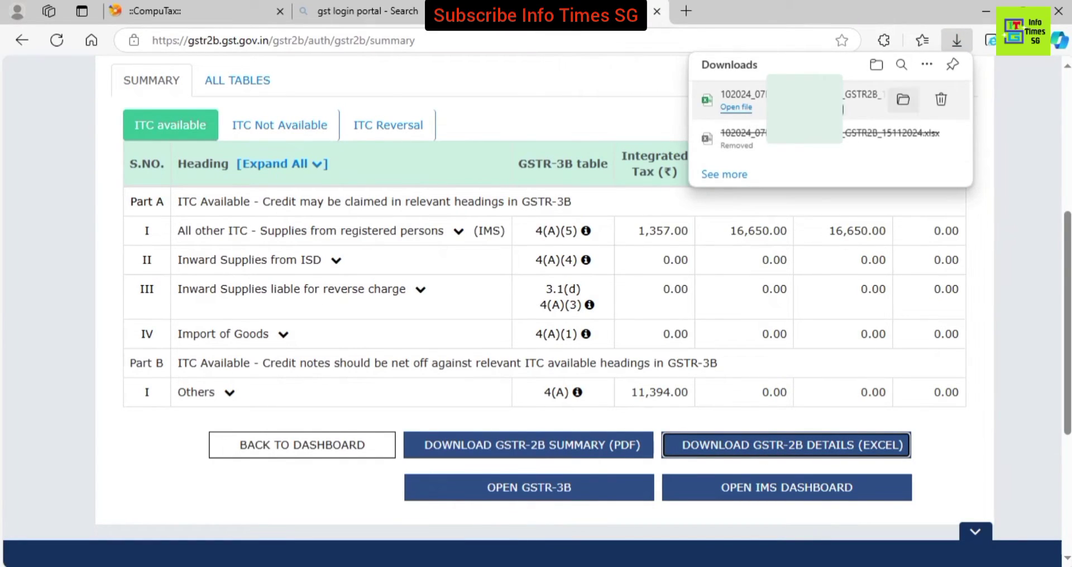
left_click(1003, 102)
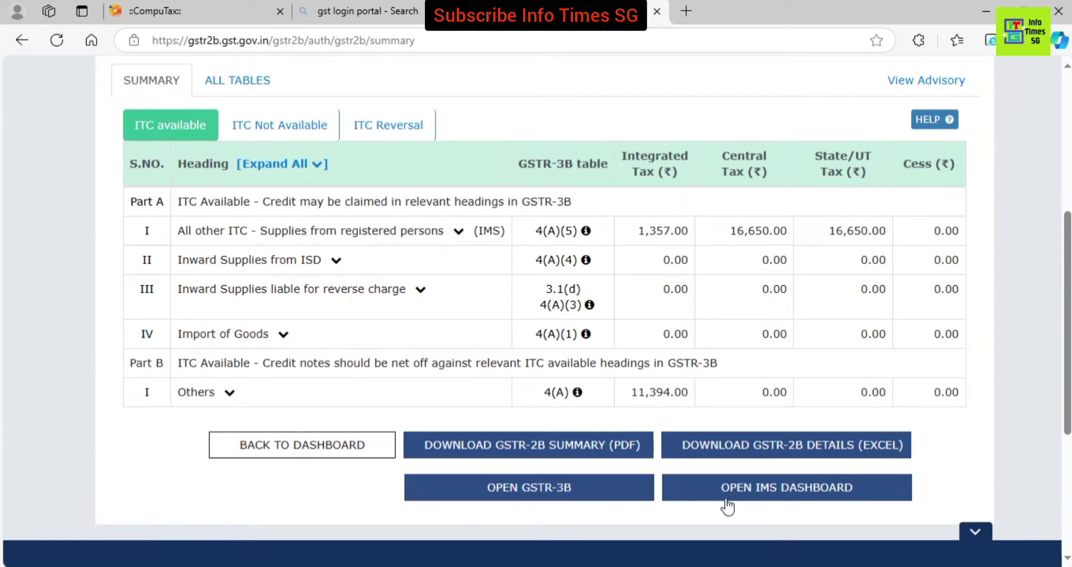
Step: Open the IMS dashboard for inward supplies and review the record counts under All other ITC
left_click(791, 488)
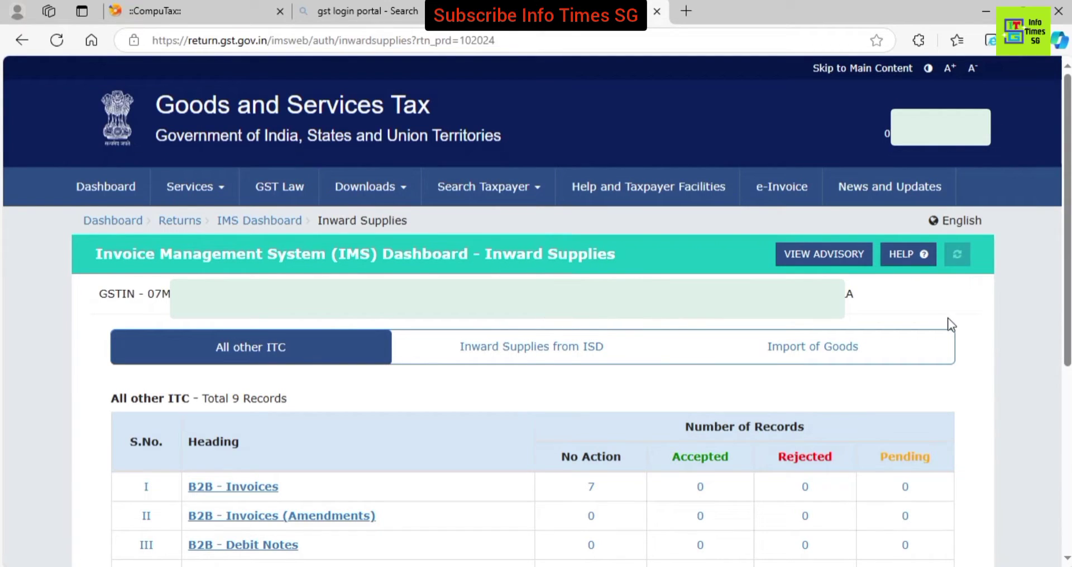
scroll(947, 317, "down", 4)
scroll(967, 338, "down", 2)
scroll(968, 338, "up", 2)
scroll(968, 339, "down", 2)
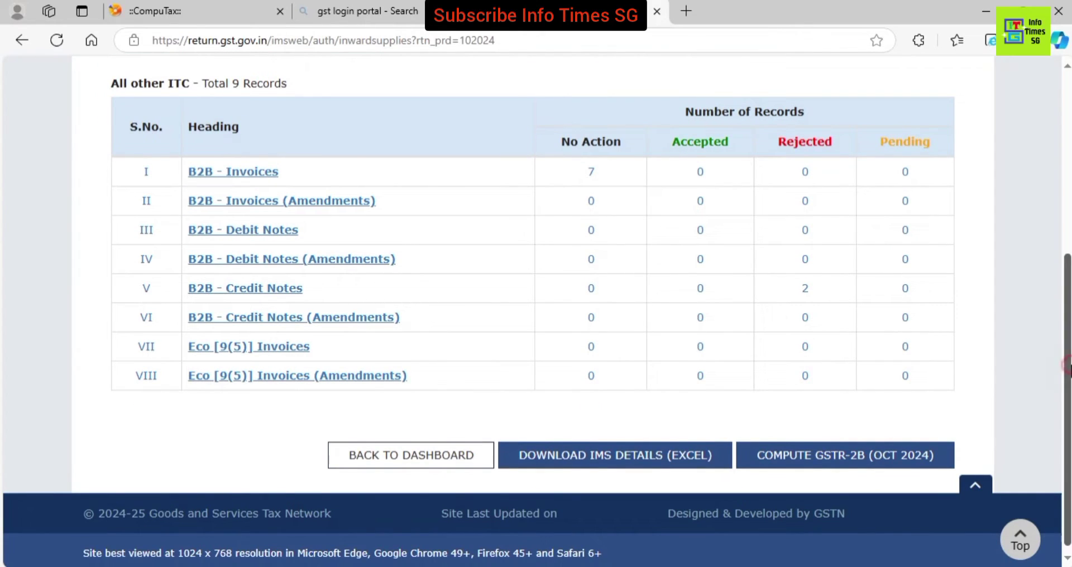
scroll(1067, 363, "up", 1)
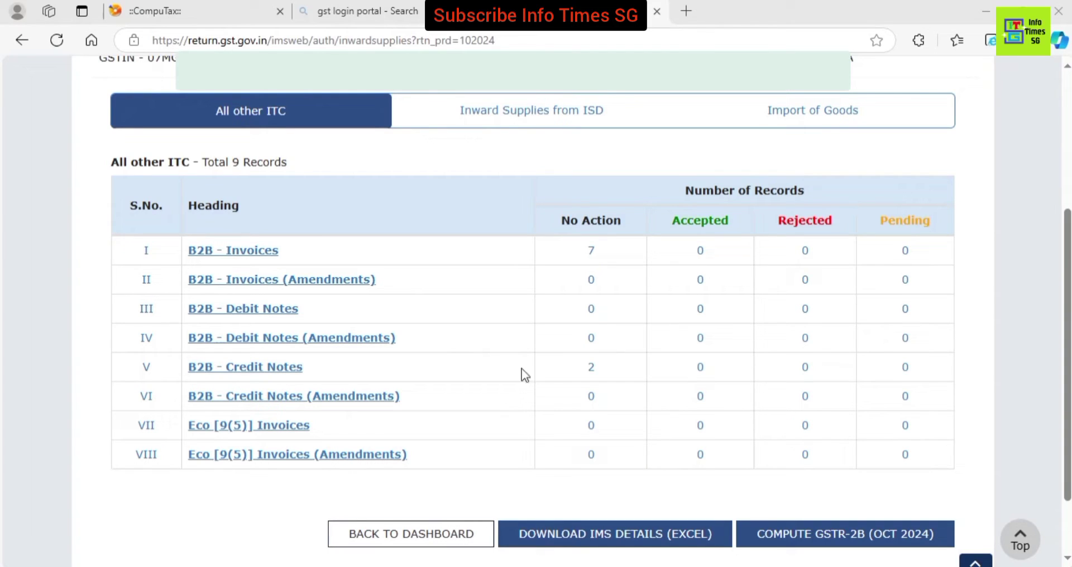
Step: Open the B2B - Invoices records and review each invoice's value, place of supply and tax columns
left_click(253, 255)
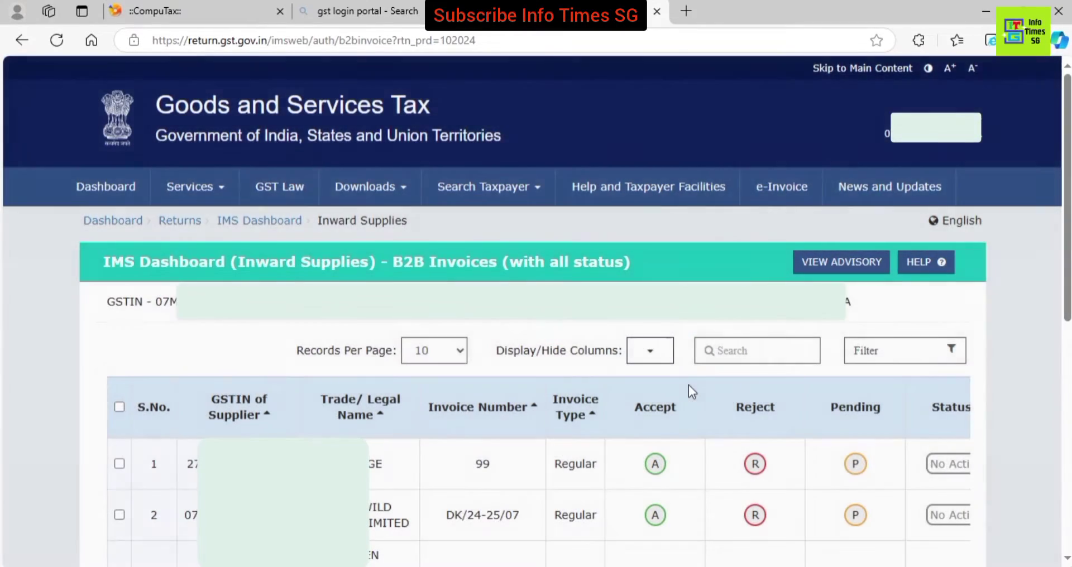
scroll(689, 384, "down", 5)
left_click_drag(497, 556, 990, 563)
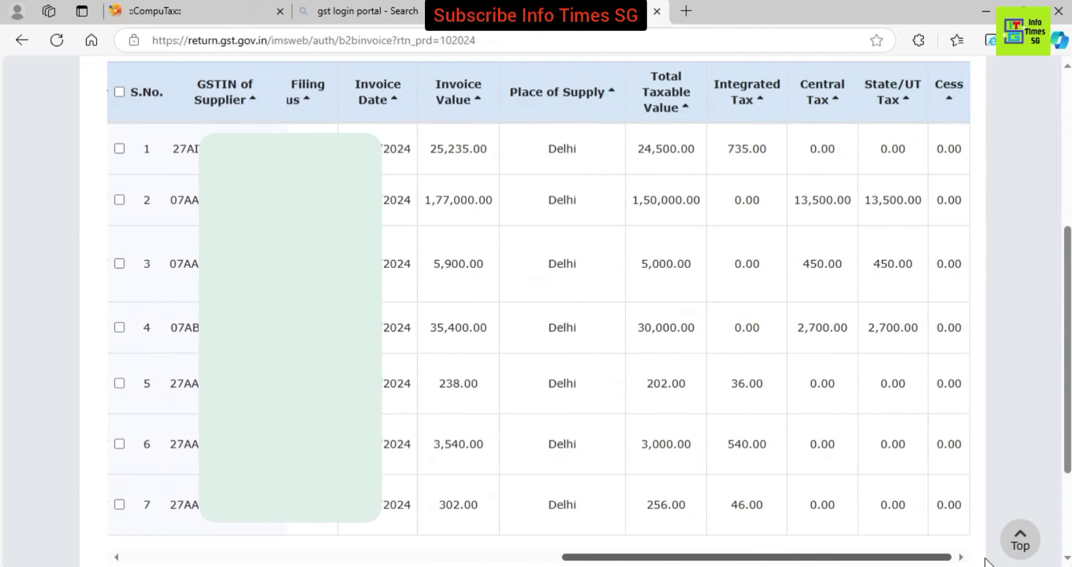
scroll(892, 466, "left", 10)
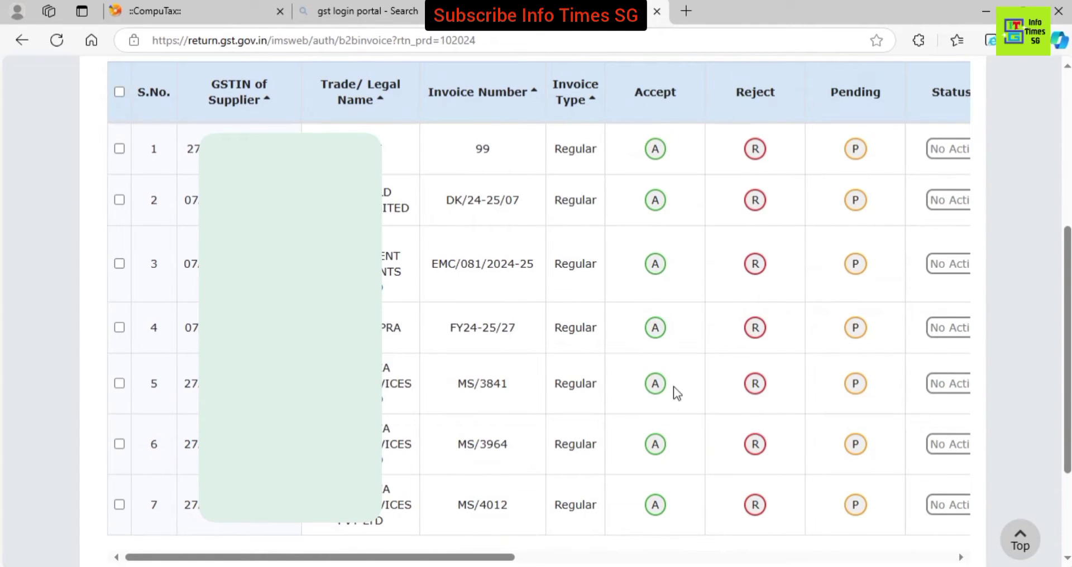
left_click_drag(488, 559, 994, 561)
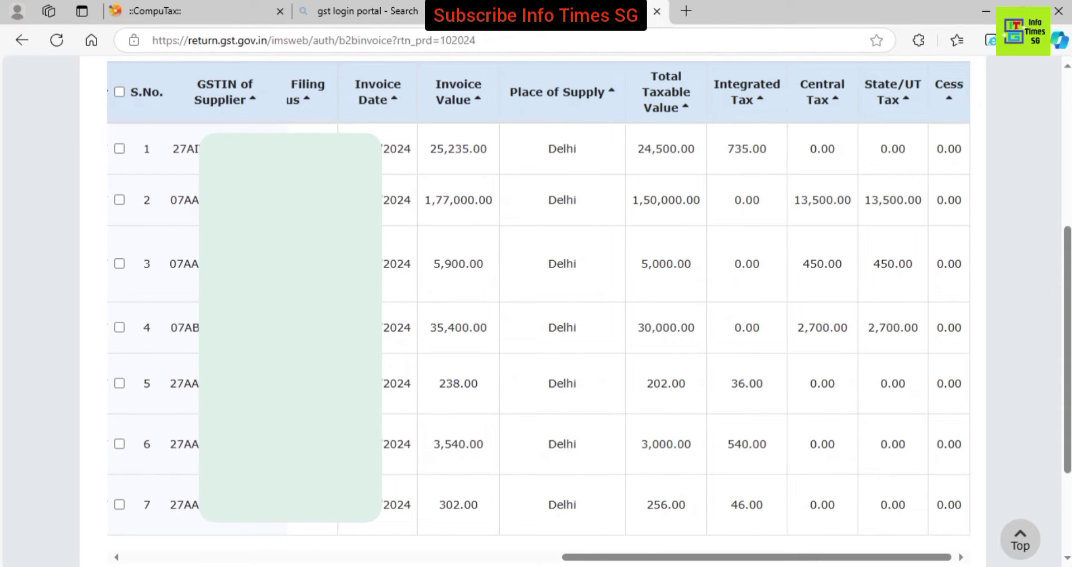
left_click_drag(717, 562, 190, 544)
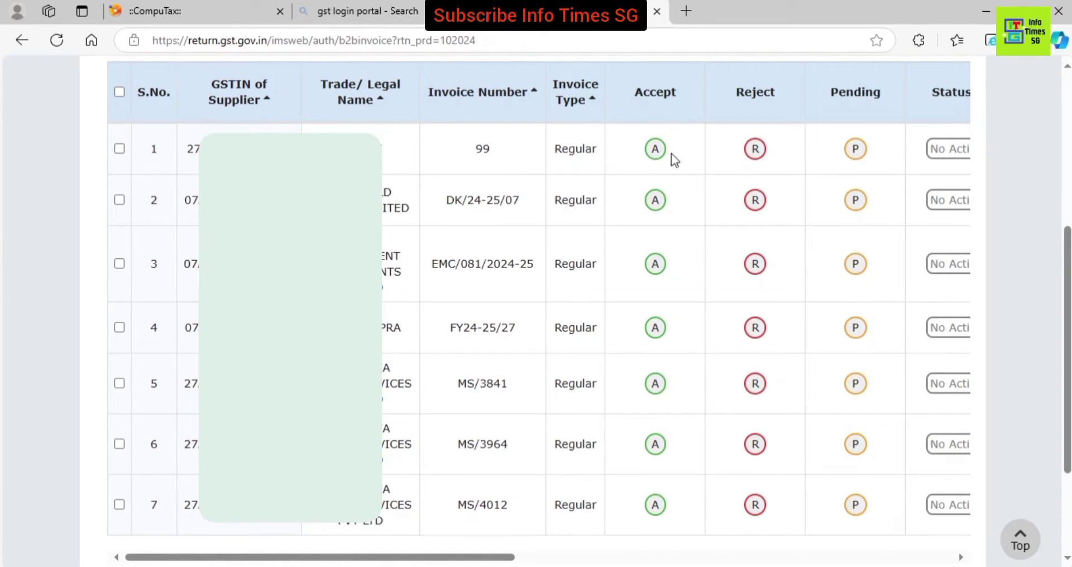
Step: Mark the B2B invoice in row 1 as rejected and the invoices in rows 2, 3 and 4 as accepted
left_click(753, 151)
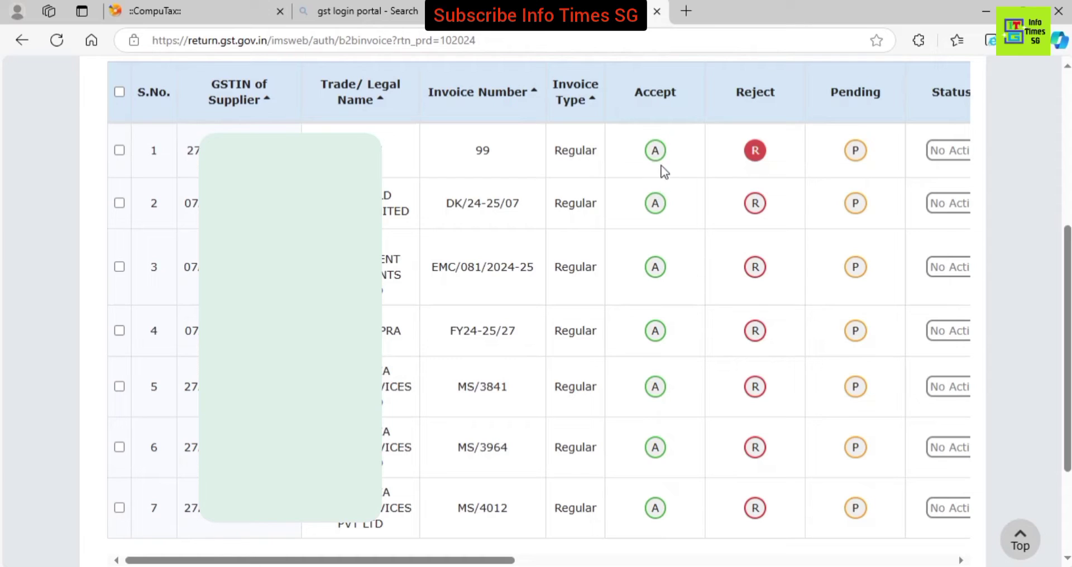
left_click(657, 204)
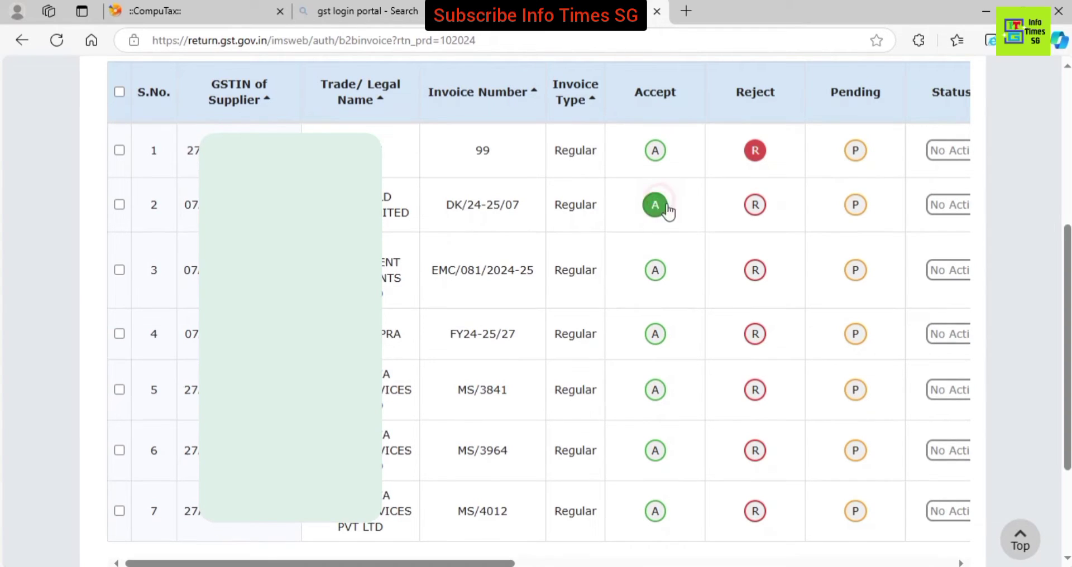
left_click(656, 271)
left_click(657, 335)
Step: Mark the B2B invoices in rows 5, 6 and 7 as pending
left_click(855, 394)
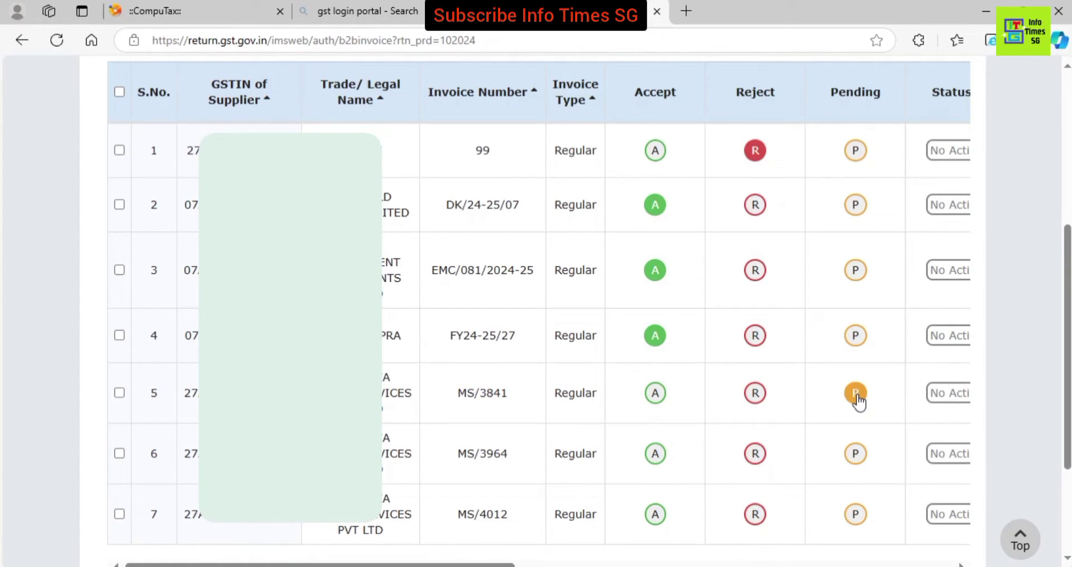
left_click(858, 456)
left_click(857, 518)
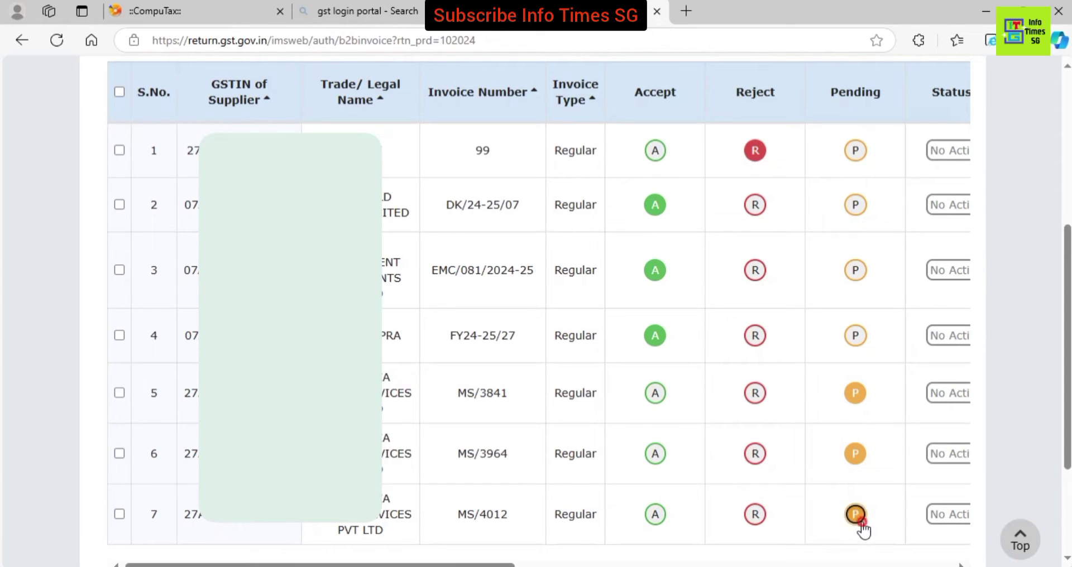
Step: Save the actions chosen for the B2B invoices, proceeding through the confirmation dialogs
scroll(733, 444, "down", 2)
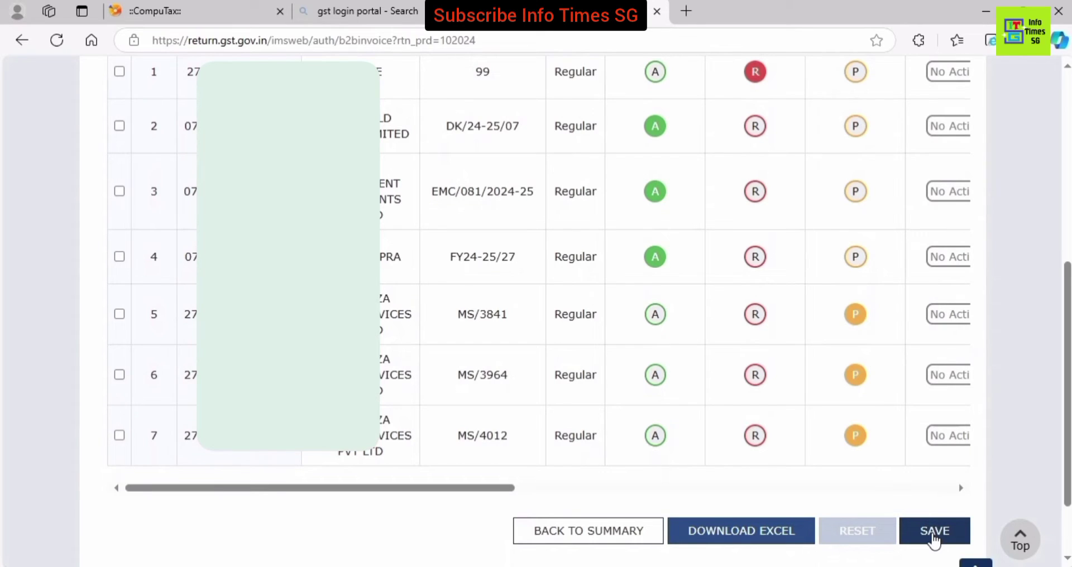
left_click(933, 535)
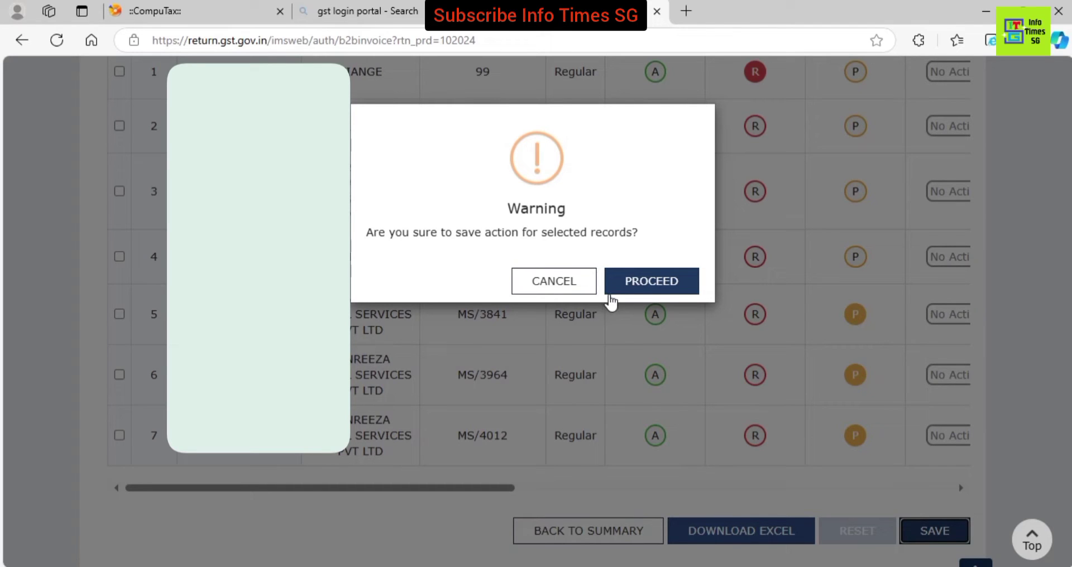
left_click(659, 285)
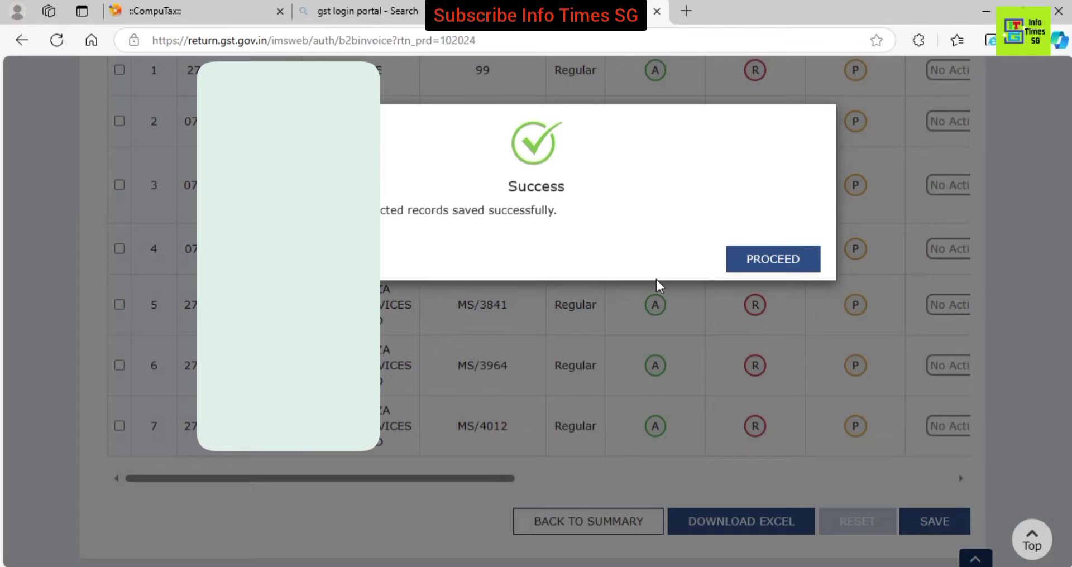
left_click(754, 256)
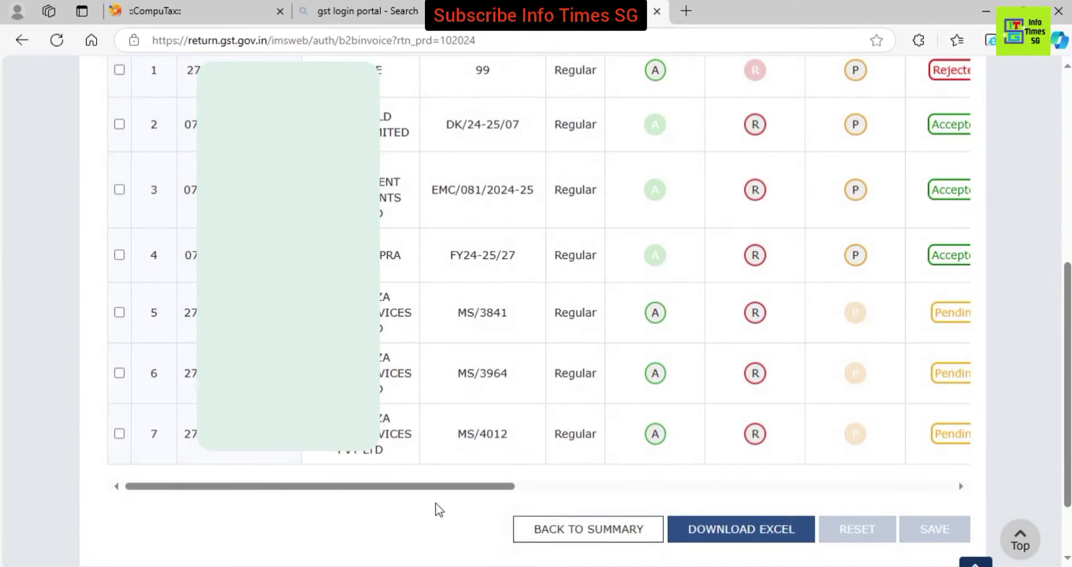
Step: Return to the summary, open the B2B - Credit Notes records and mark both credit notes as rejected
left_click(591, 531)
scroll(559, 409, "down", 4)
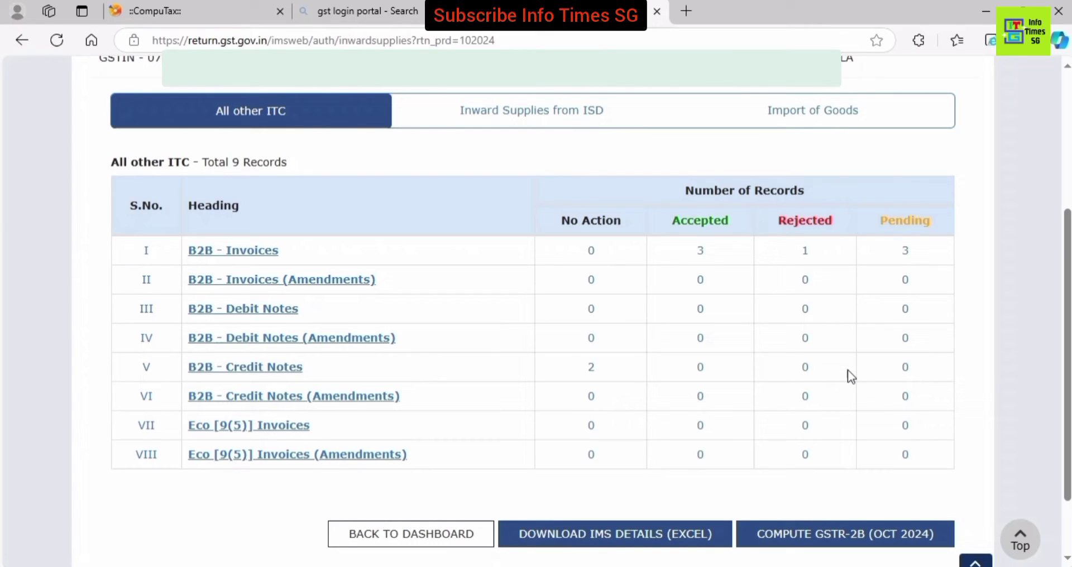
left_click(284, 368)
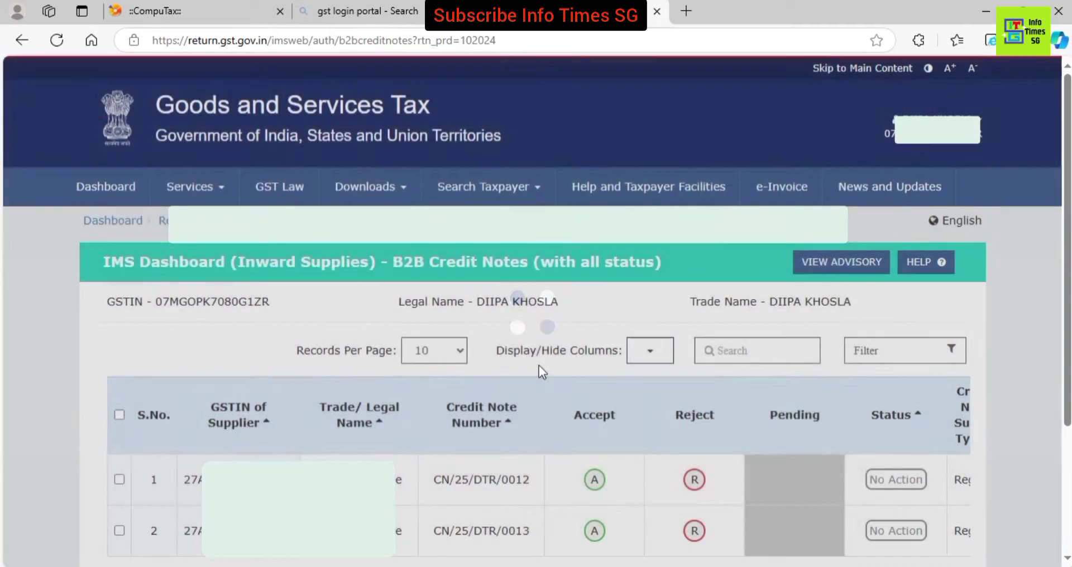
scroll(536, 313, "down", 2)
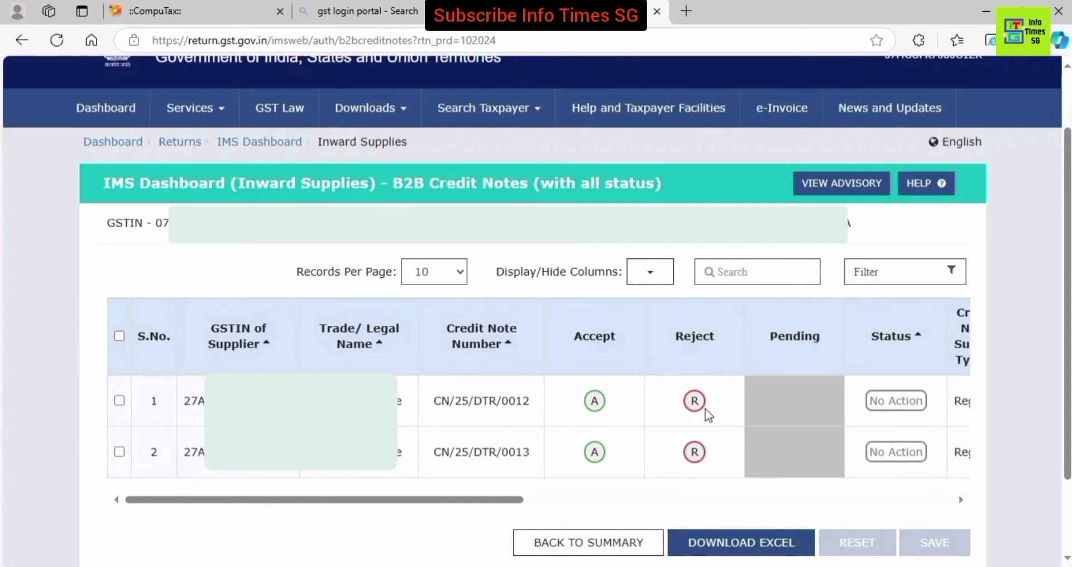
left_click(699, 404)
left_click(697, 457)
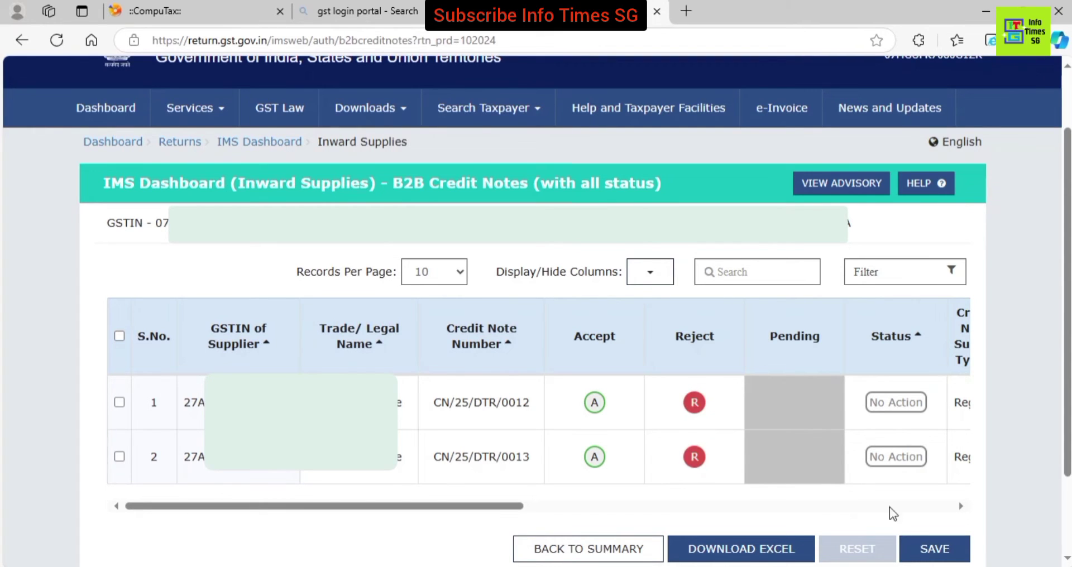
Step: Save the actions chosen for the B2B credit notes, proceeding through the confirmation dialogs, and return to the summary
left_click(932, 550)
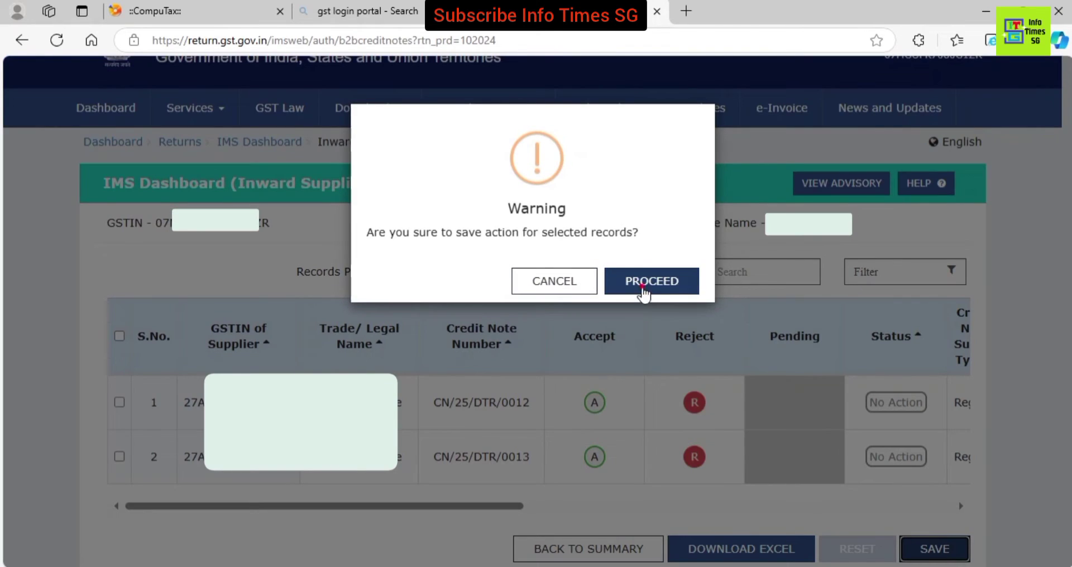
left_click(642, 287)
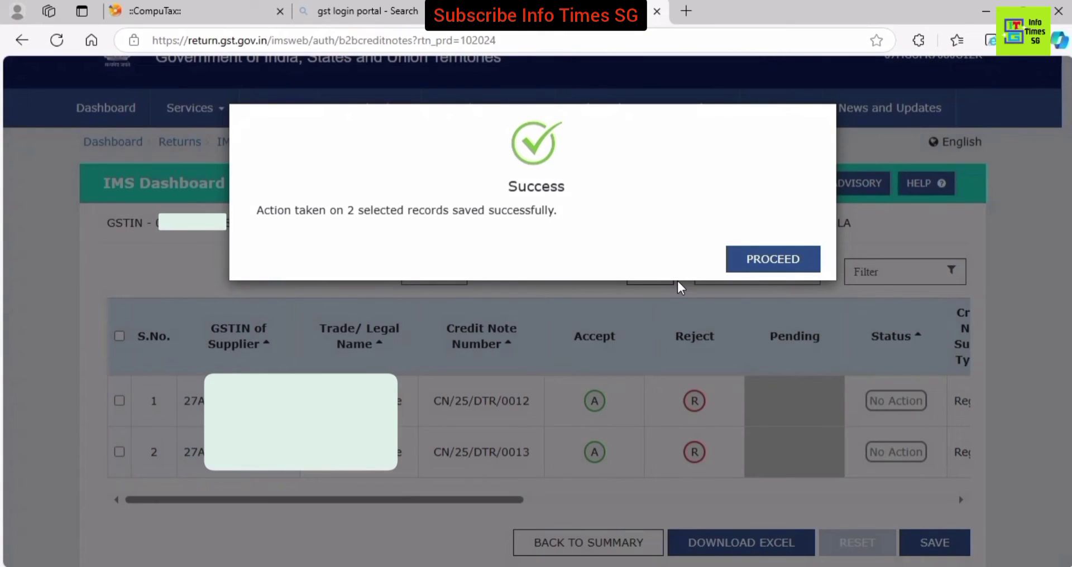
left_click(802, 261)
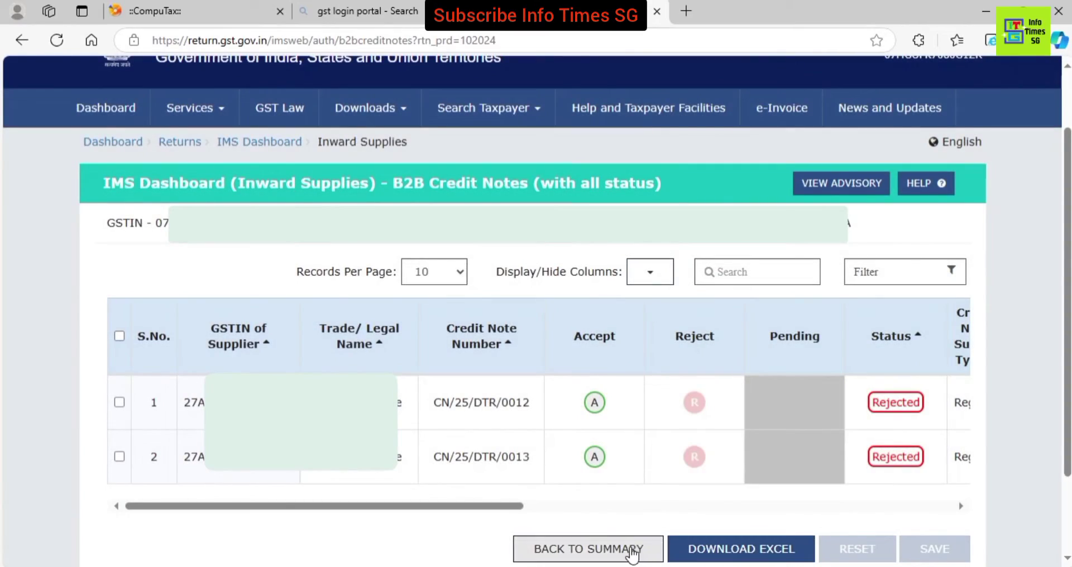
left_click(631, 548)
scroll(706, 401, "down", 5)
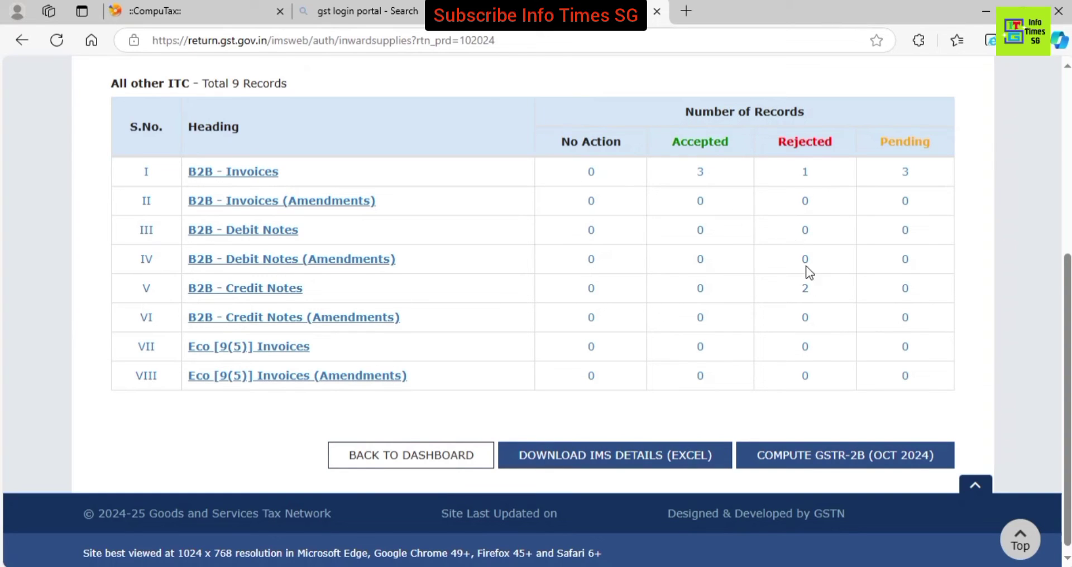
Step: Open the B2B - Invoices records and select all records of the current page only
left_click(239, 172)
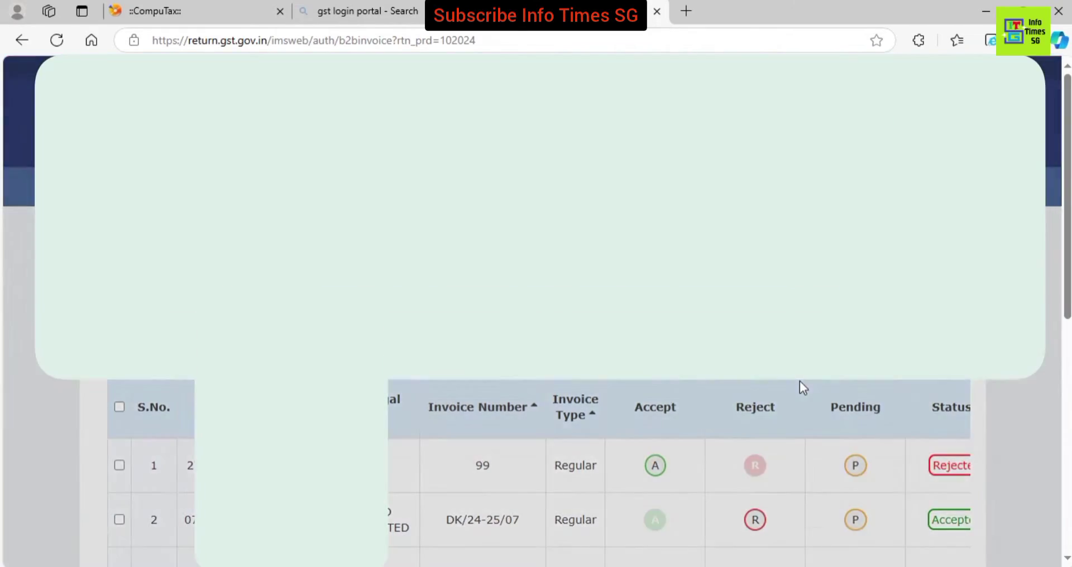
scroll(799, 385, "down", 3)
left_click(800, 385)
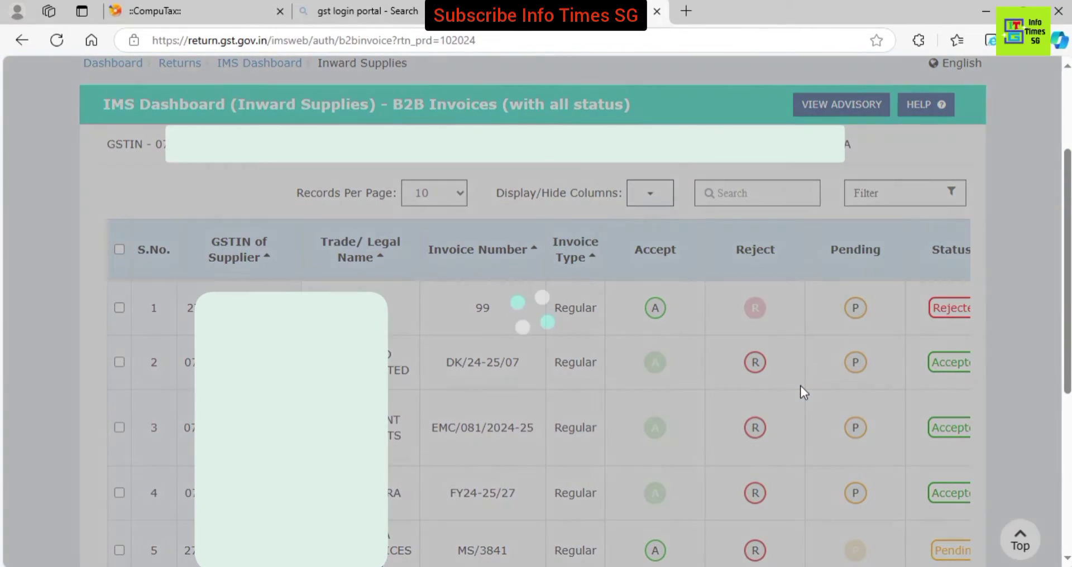
scroll(639, 301, "down", 3)
scroll(639, 300, "down", 2)
scroll(642, 307, "up", 2)
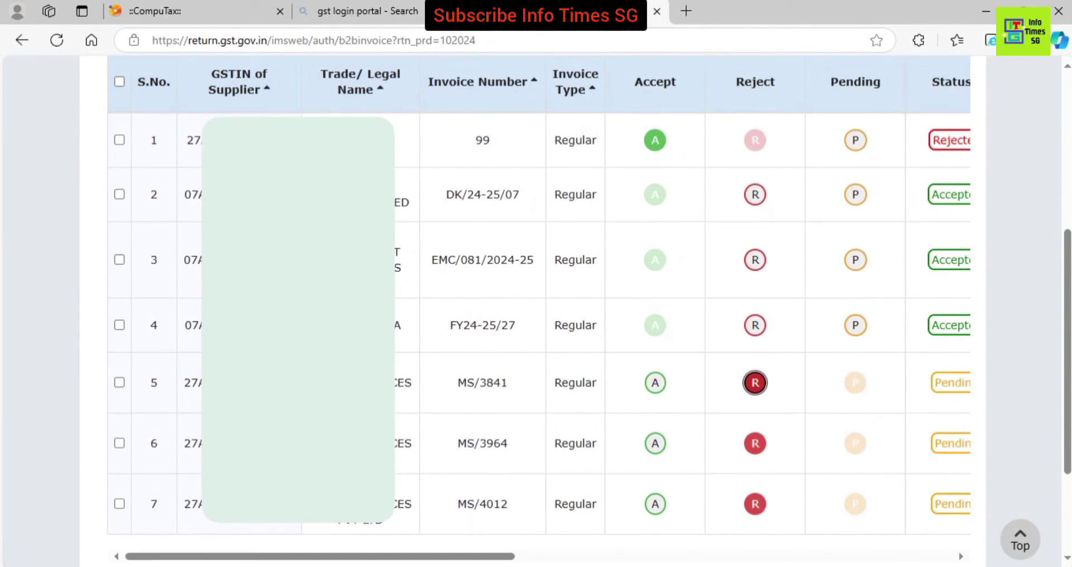
left_click(119, 140)
left_click(116, 196)
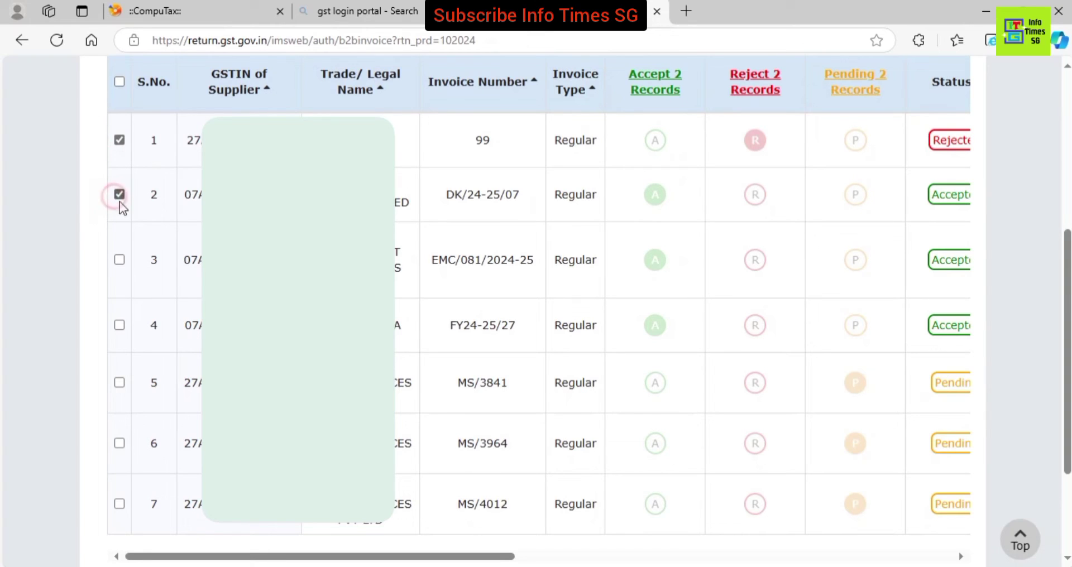
left_click(119, 82)
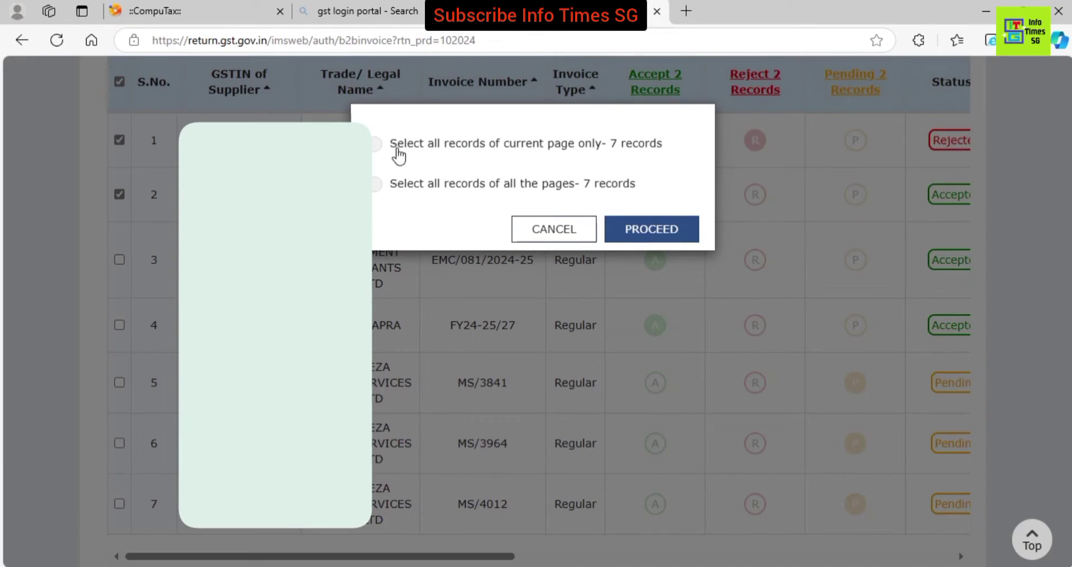
left_click(376, 145)
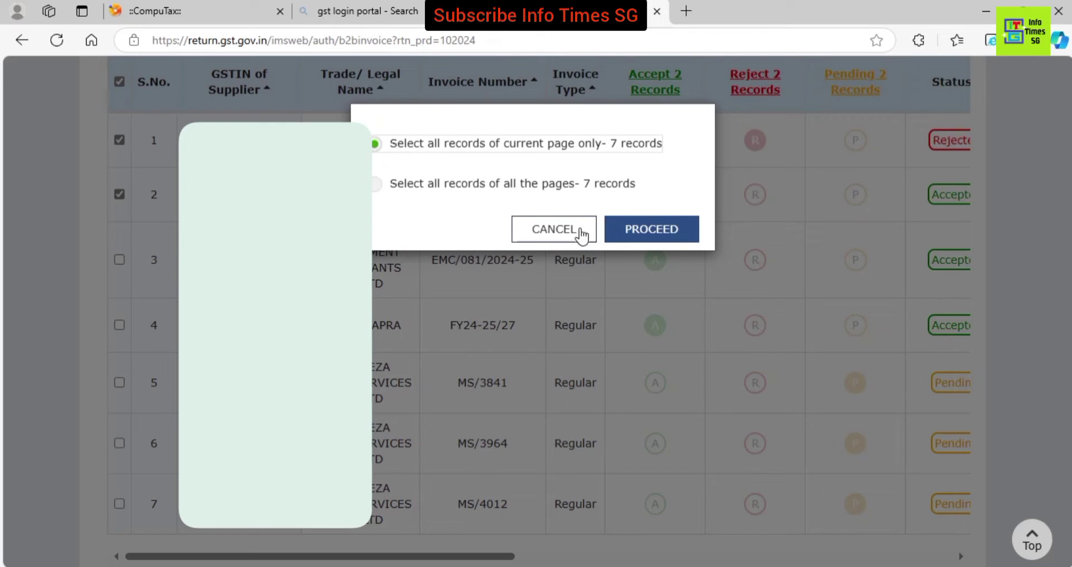
left_click(662, 229)
Step: Reset the status of the selected B2B invoices, proceeding through the dialogs, and return to the summary
scroll(658, 232, "down", 1)
scroll(658, 233, "up", 1)
scroll(755, 391, "down", 1)
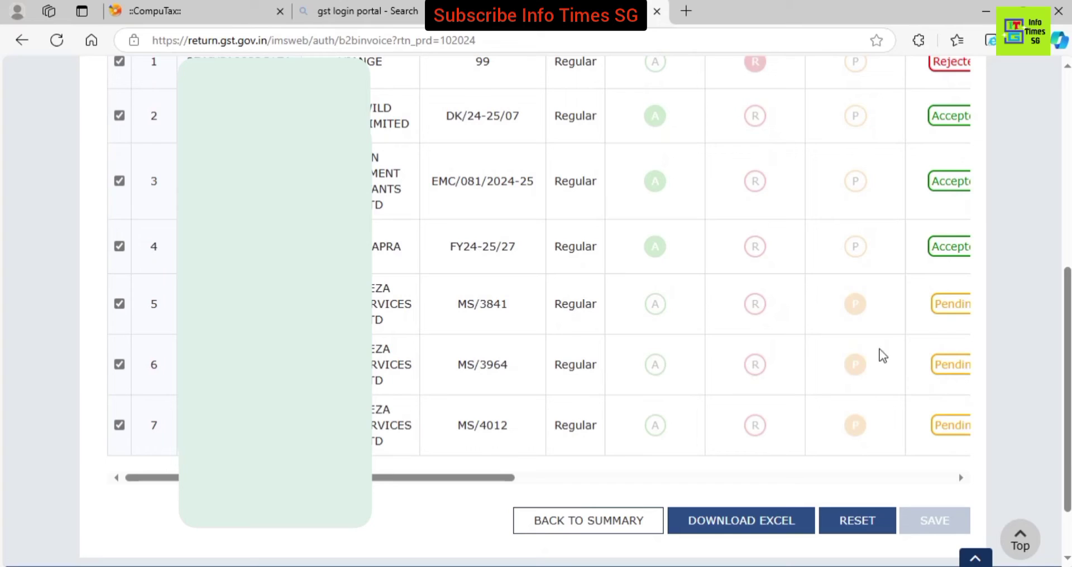
left_click(857, 533)
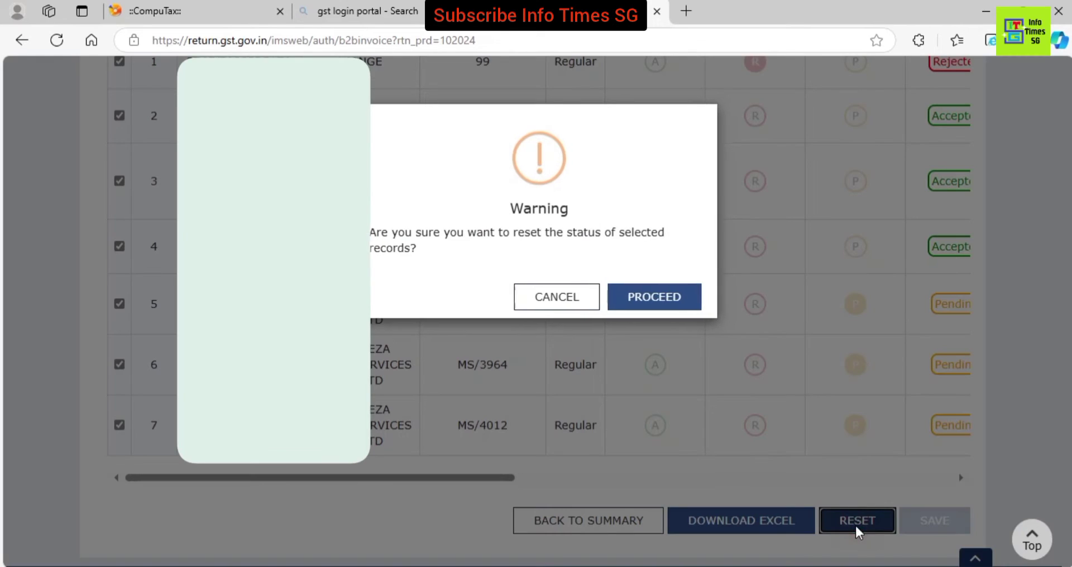
left_click(676, 300)
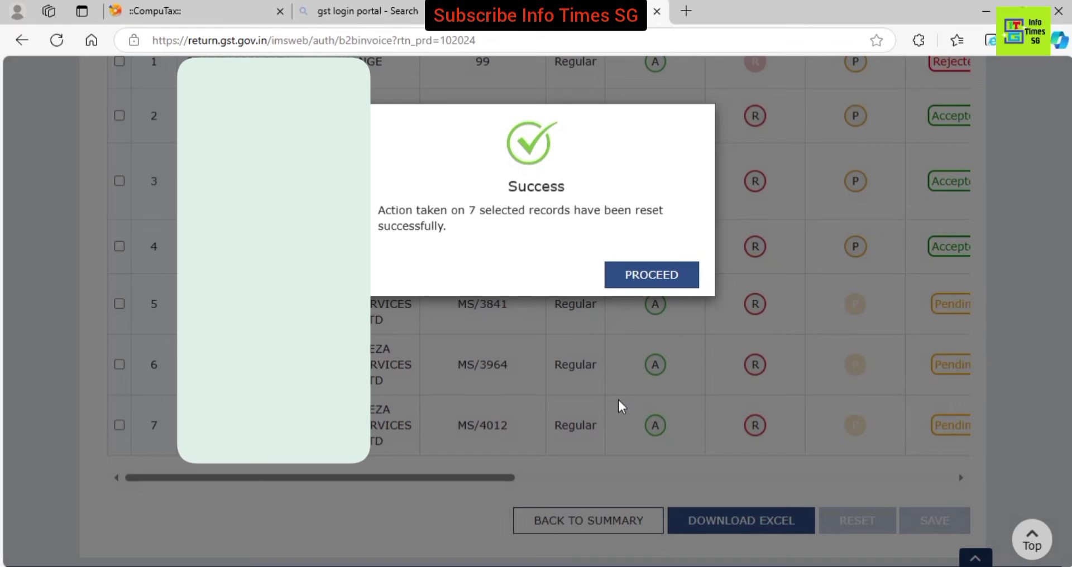
left_click(632, 276)
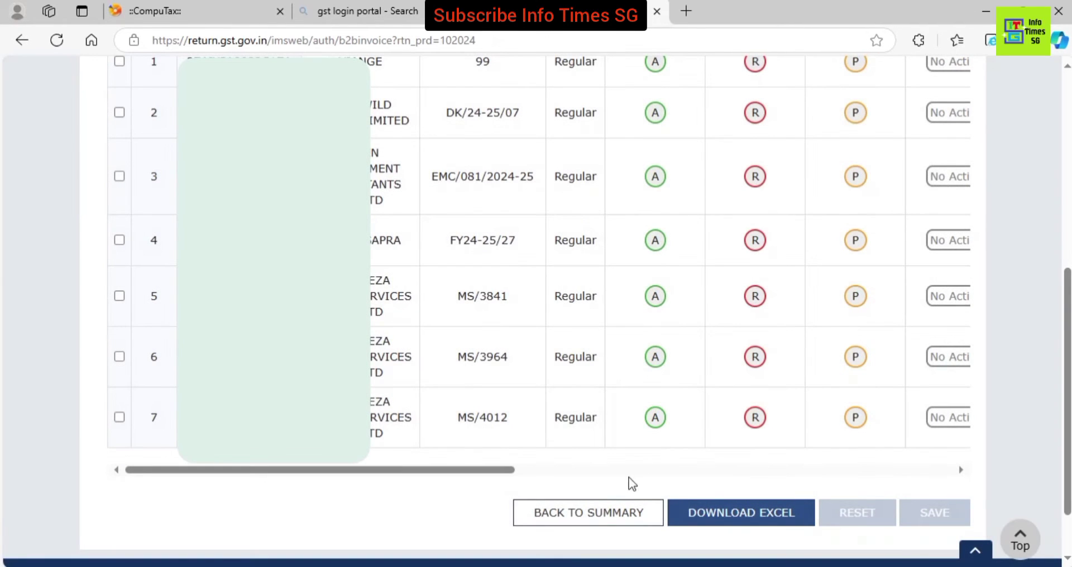
left_click(602, 514)
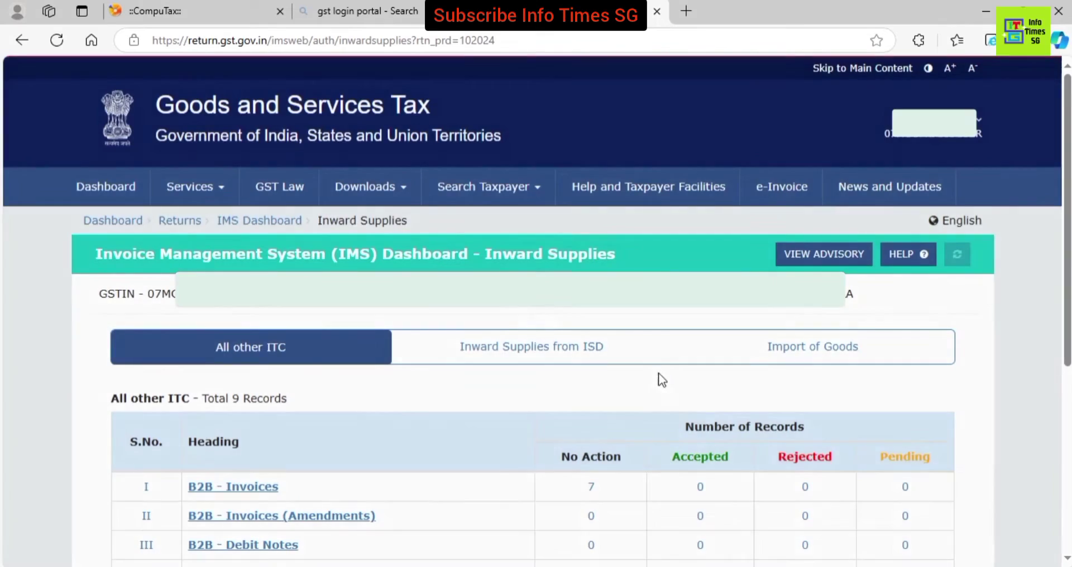
Step: Reopen the B2B - Invoices records and mark row 1 as rejected and rows 2 to 7 as accepted
scroll(718, 416, "down", 4)
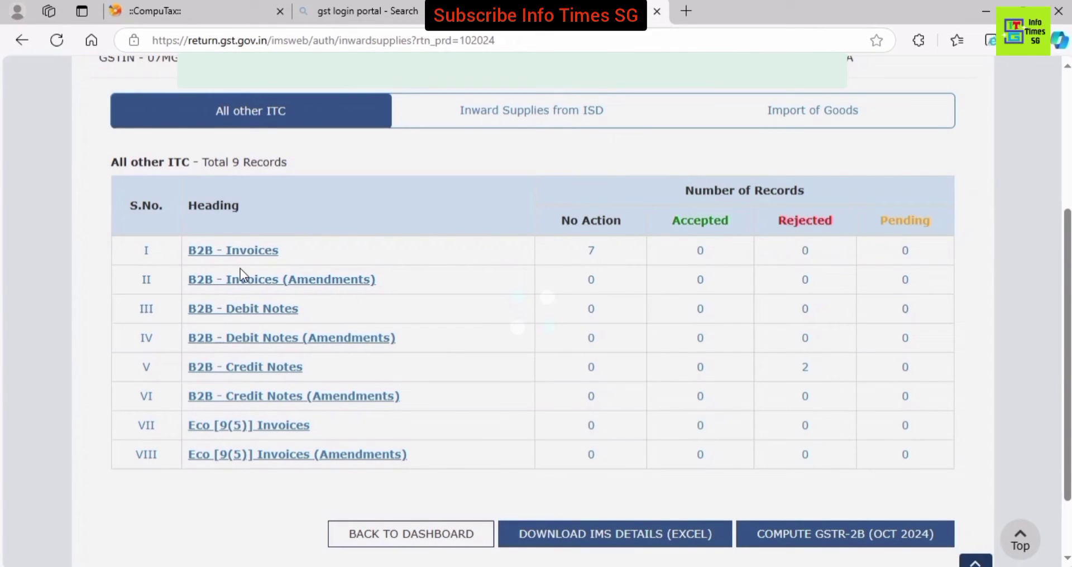
left_click(240, 251)
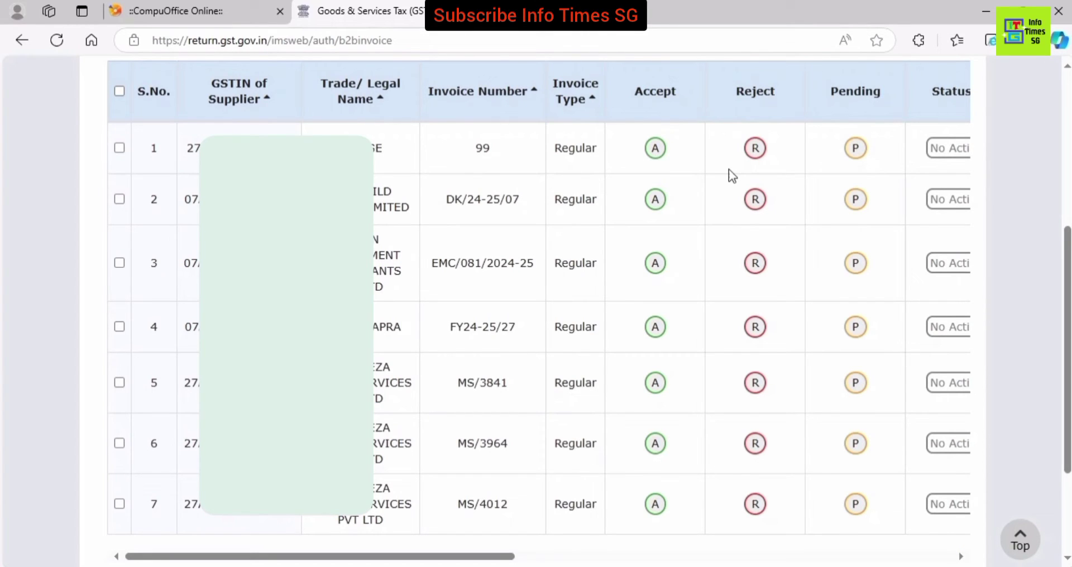
left_click(755, 148)
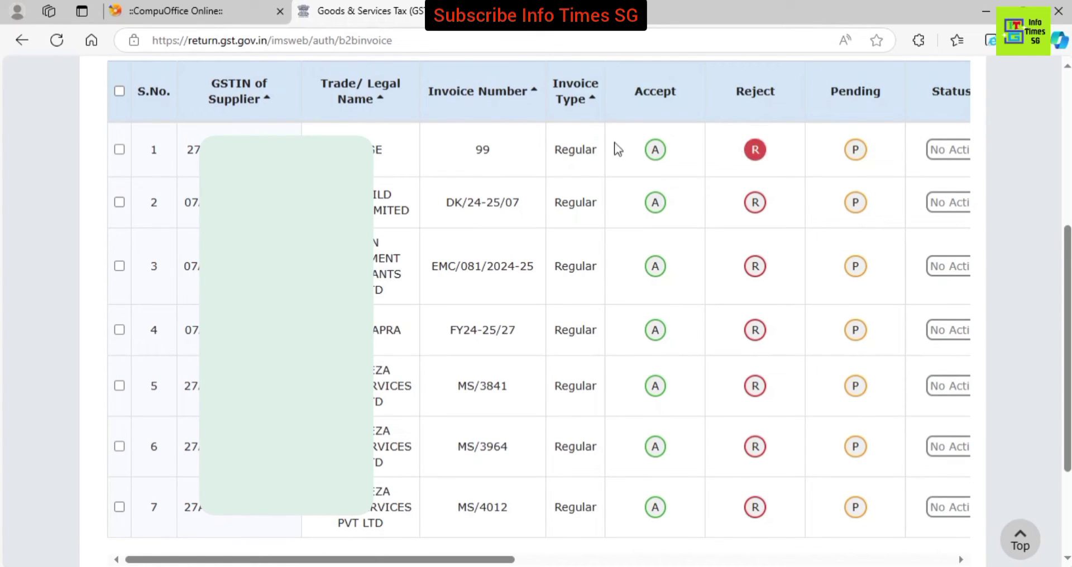
left_click(653, 284)
left_click(656, 347)
scroll(664, 391, "down", 2)
left_click(654, 334)
left_click(656, 391)
scroll(681, 391, "down", 1)
left_click(653, 376)
left_click(656, 435)
Step: Save the new accept and reject actions for the B2B invoices and return to the inward supplies summary
left_click(934, 539)
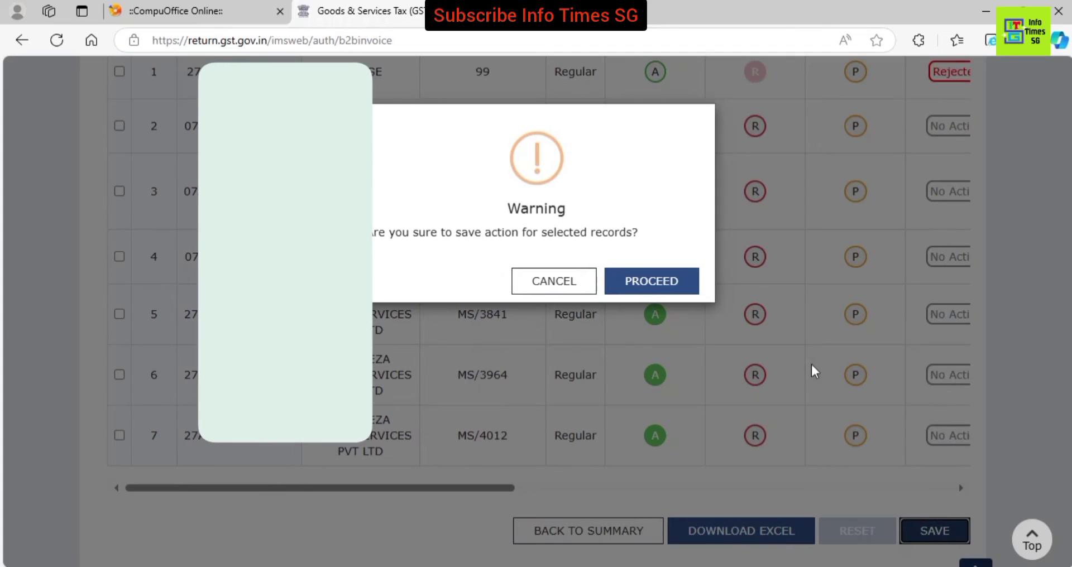
left_click(665, 286)
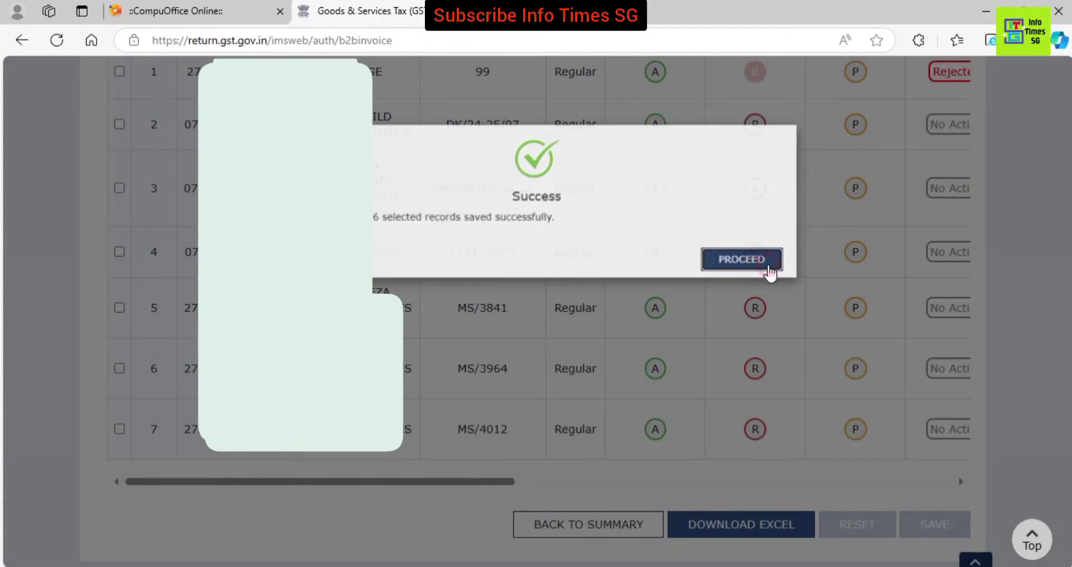
left_click(766, 272)
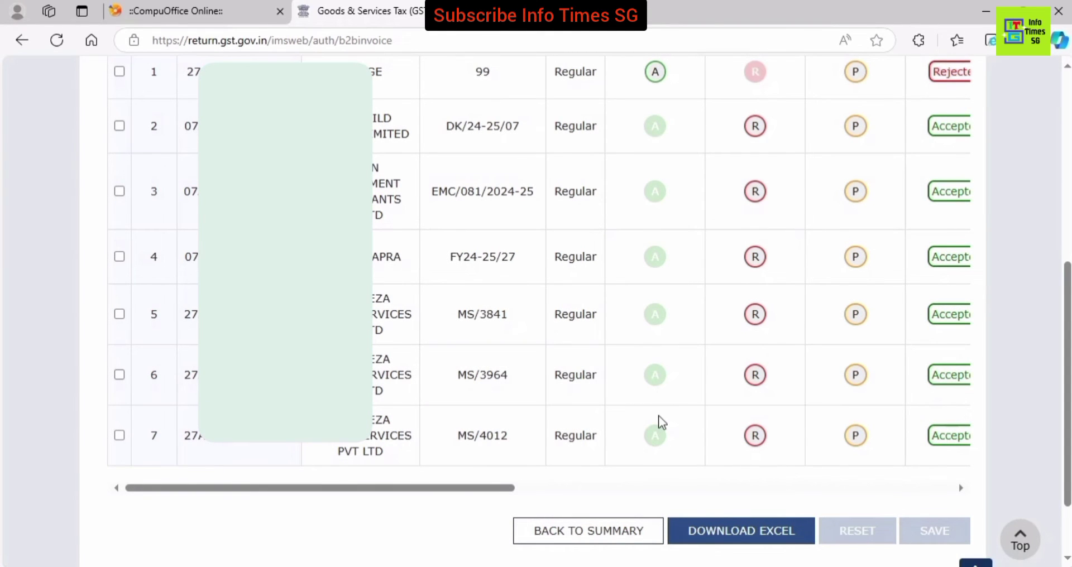
left_click(616, 529)
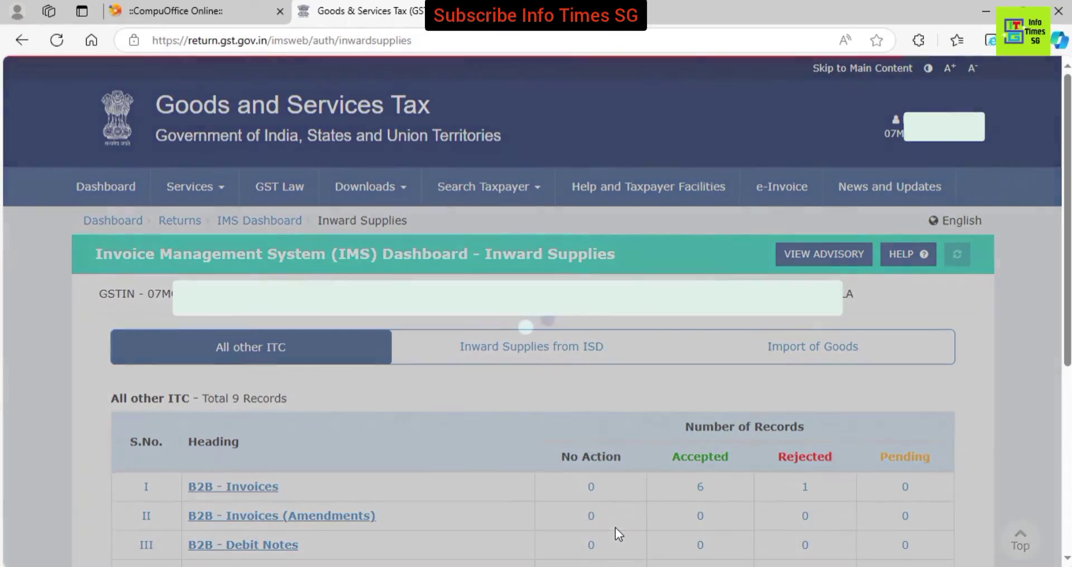
scroll(642, 404, "down", 5)
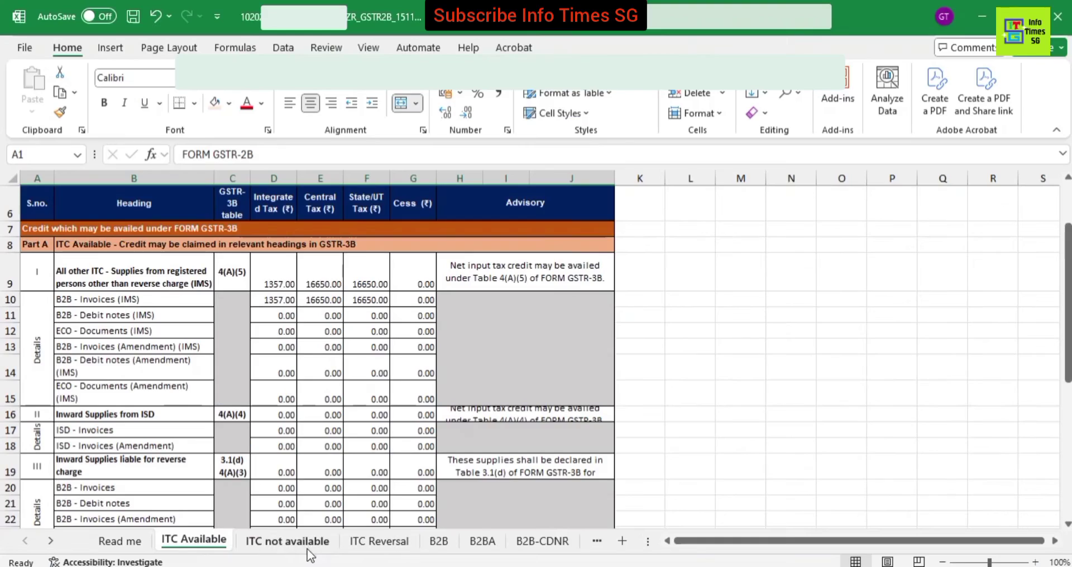
Step: Switch to the GSTR-2B workbook in Excel and examine the invoices listed on the B2B sheet
left_click(307, 548)
left_click(439, 541)
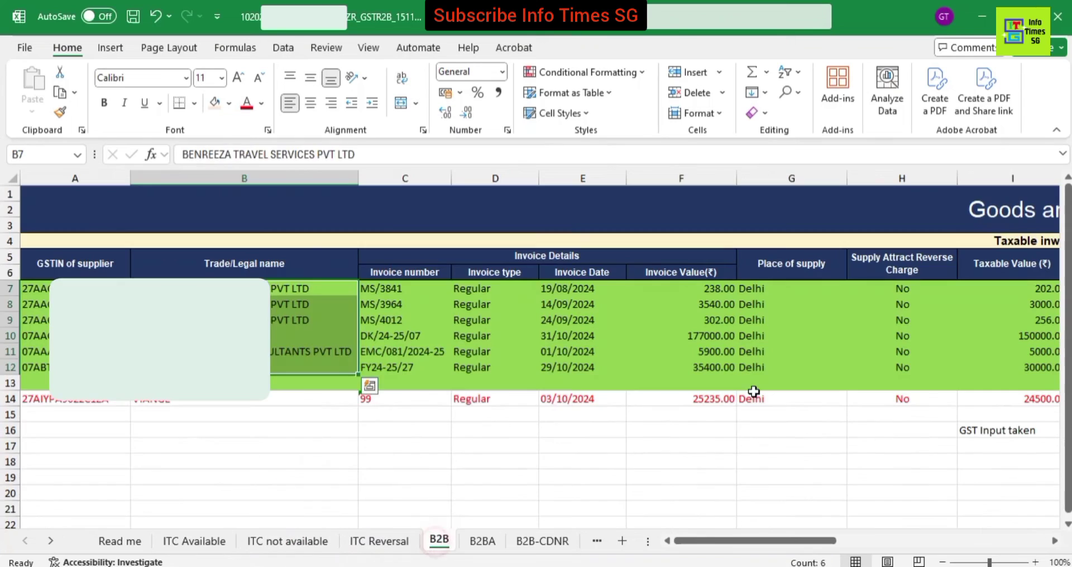
left_click(743, 456)
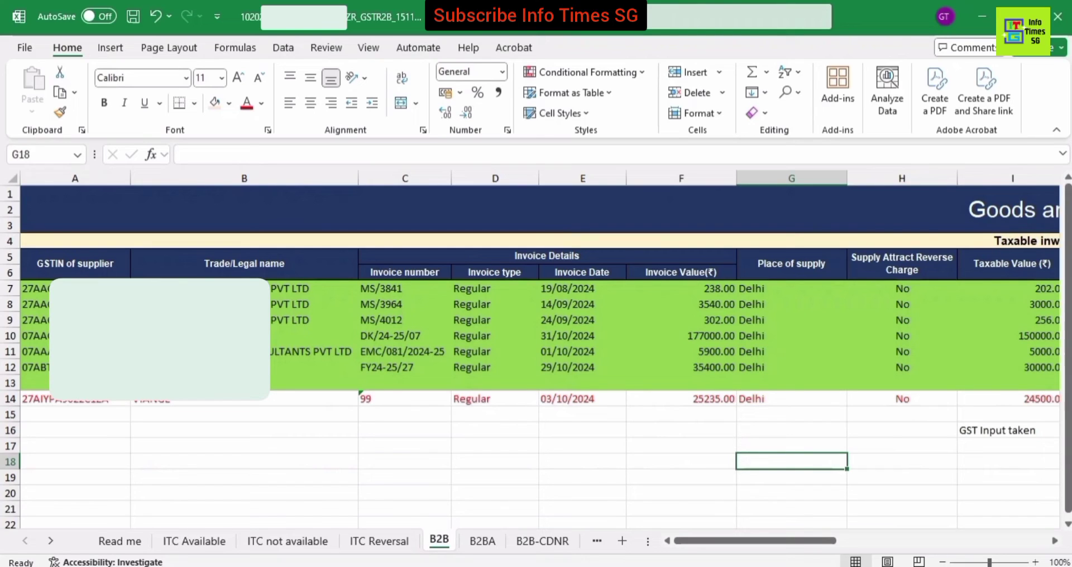
Step: Examine the note values, taxable values and tax amounts of the credit notes on the B2B-CDNR sheet
key("ctrl+Page_Down")
key("ctrl+Page_Down")
key("Up")
key("Up")
key("Up")
key("Right")
key("Right")
key("Right")
key("Right")
key("Right")
key("Right")
key("Right")
key("Right")
key("Right")
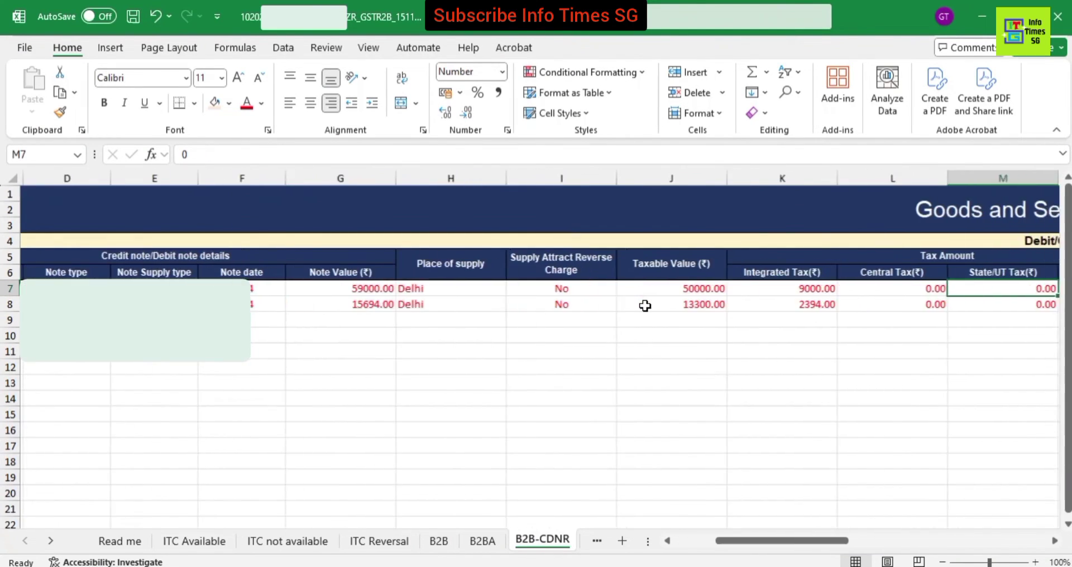
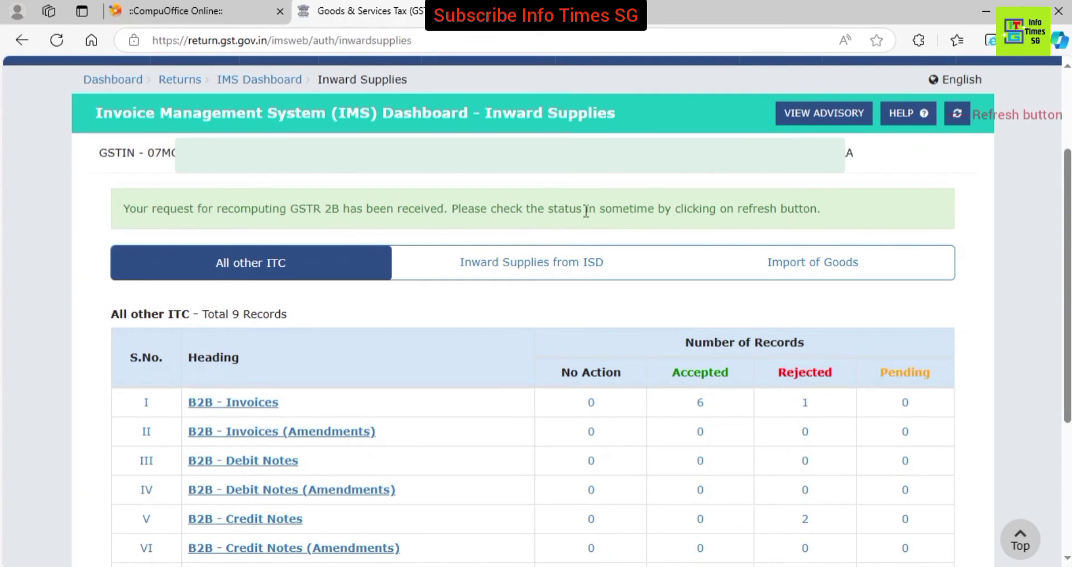
Step: Switch back to the GST portal, refresh the GSTR-2B recomputation status and go to the portal's main dashboard
left_click(956, 116)
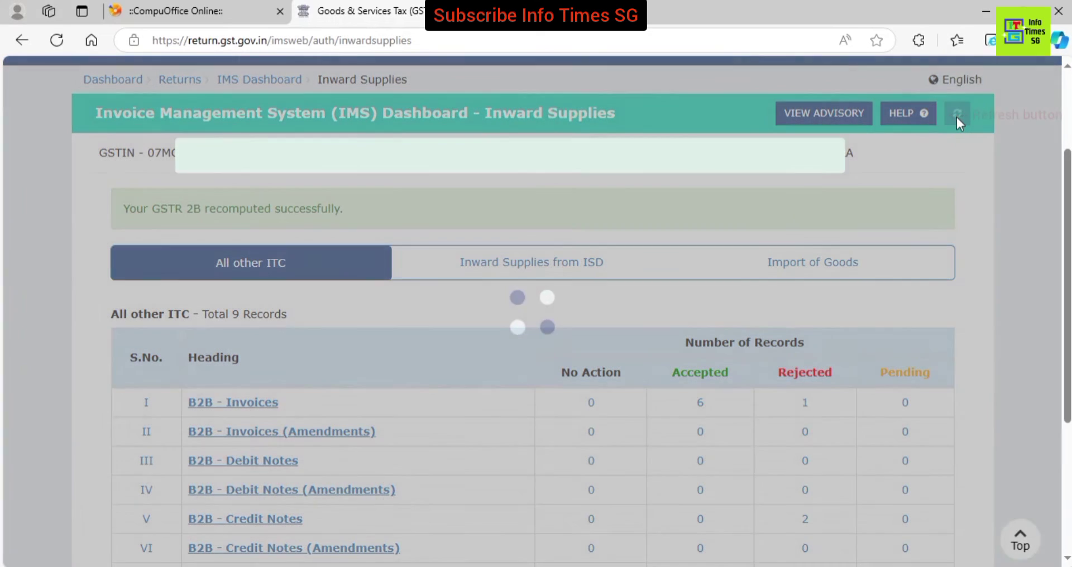
scroll(153, 219, "down", 5)
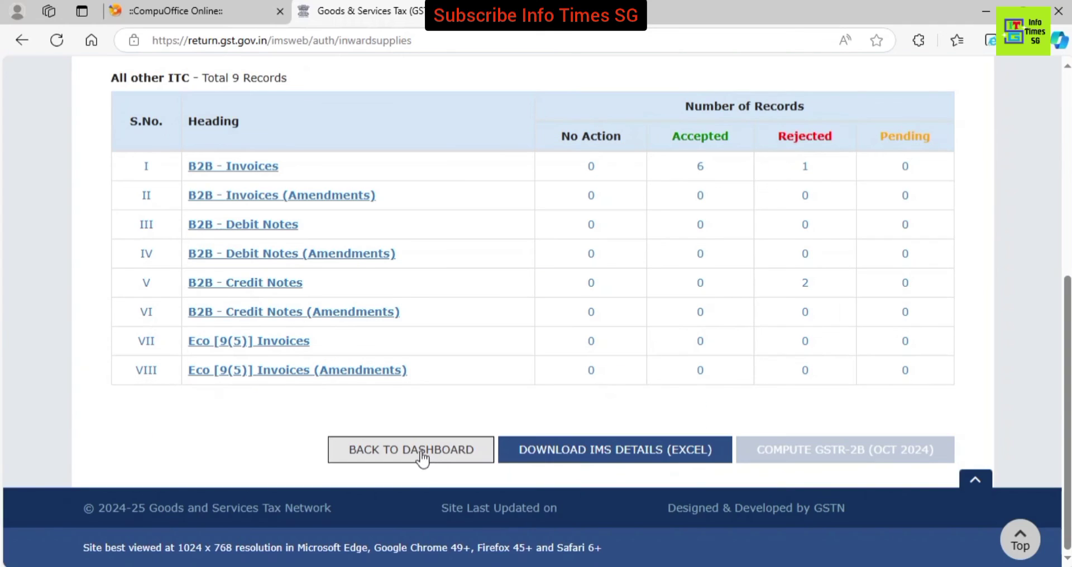
left_click(421, 455)
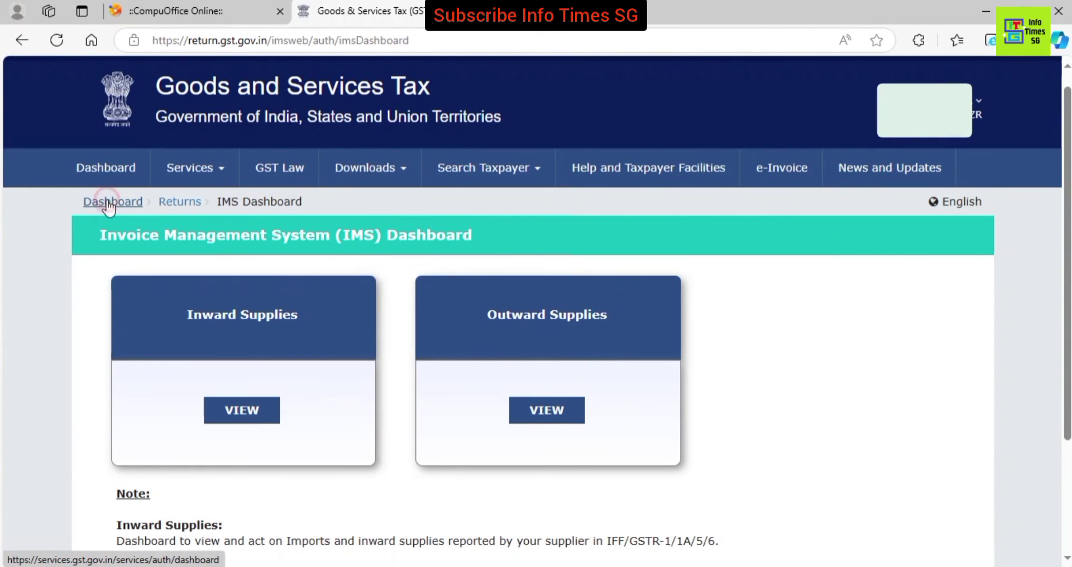
left_click(108, 202)
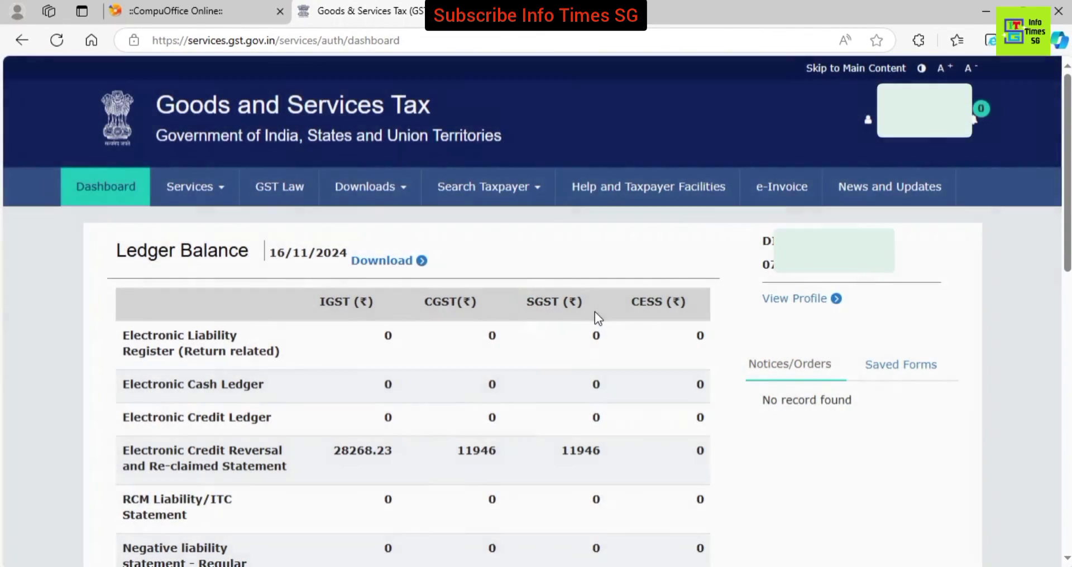
Step: Open the return filing page and search for the returns of October, Quarter 3 (Oct - Dec), financial year 2024-25
scroll(595, 312, "down", 1)
scroll(595, 317, "down", 5)
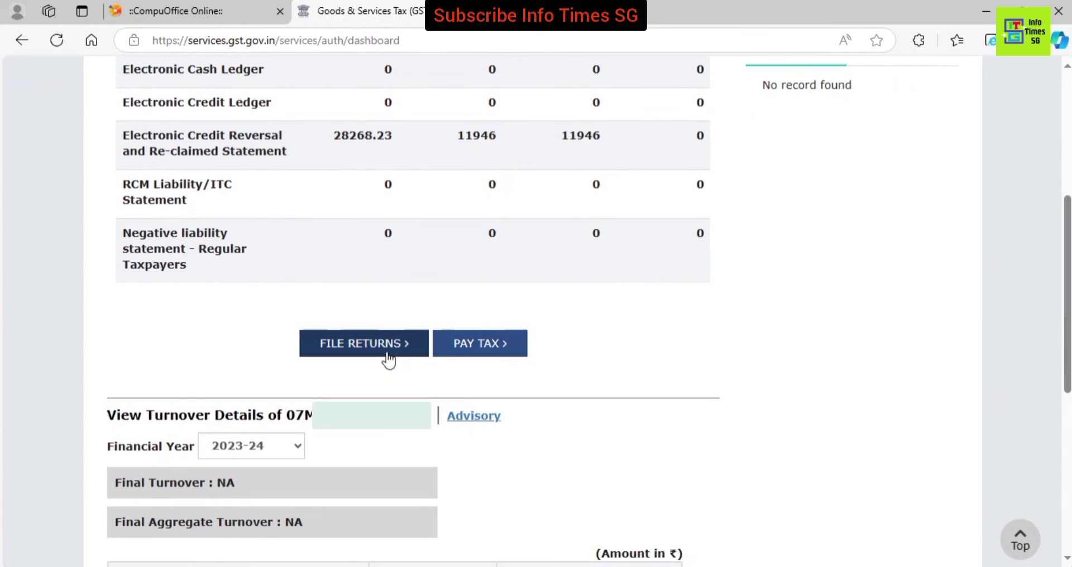
left_click(386, 353)
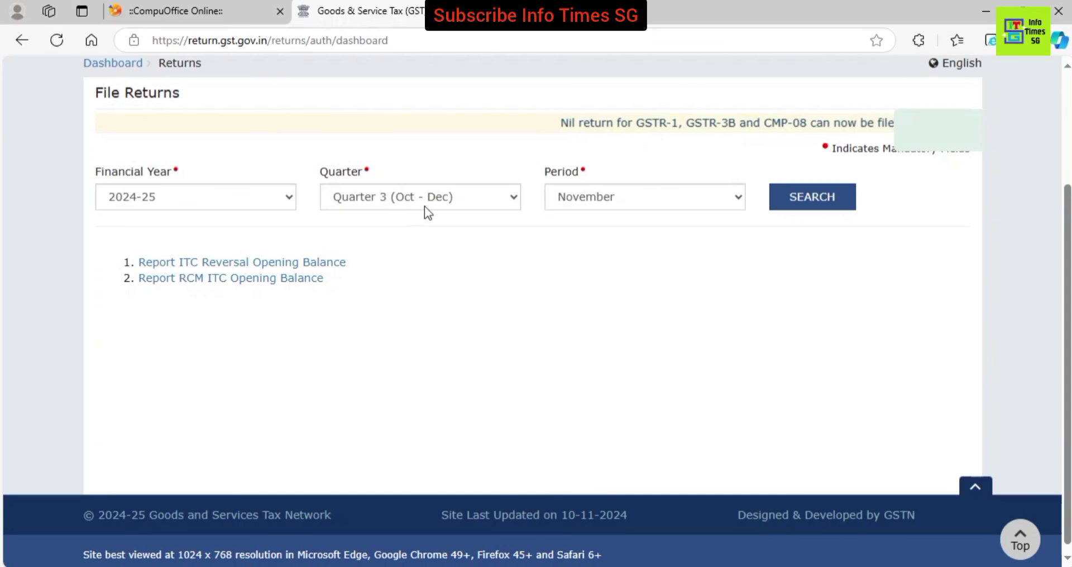
scroll(424, 210, "down", 3)
left_click(584, 206)
left_click(584, 224)
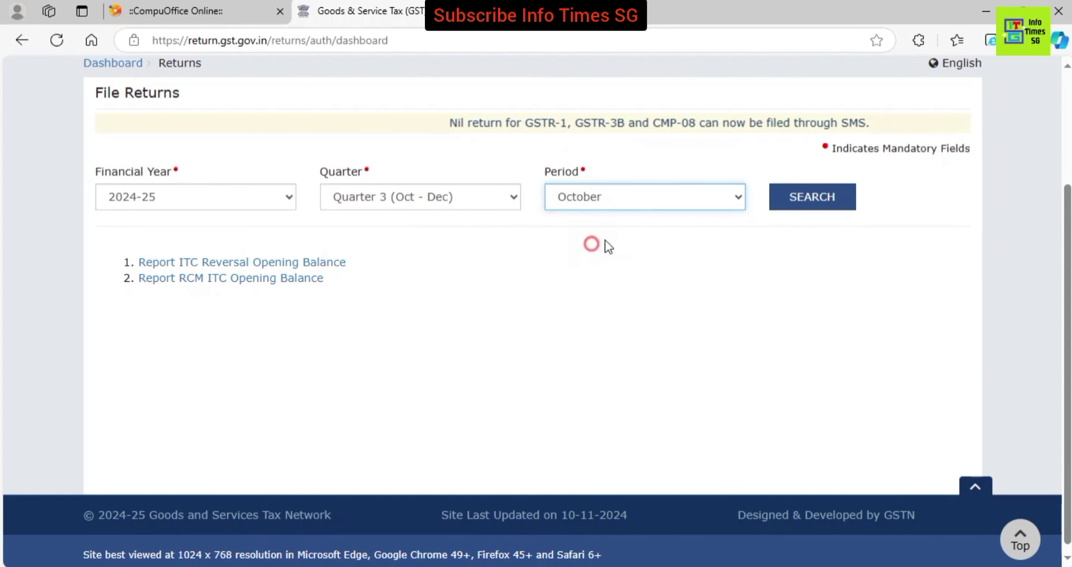
left_click(822, 205)
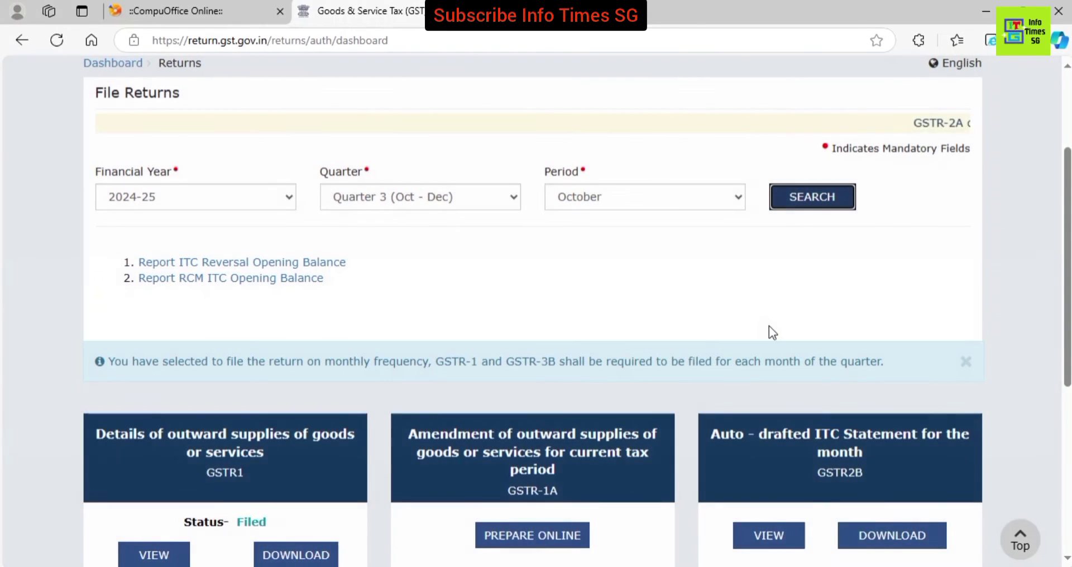
Step: Generate and download the October GSTR-2B auto-drafted ITC statement as an Excel file
scroll(772, 334, "down", 4)
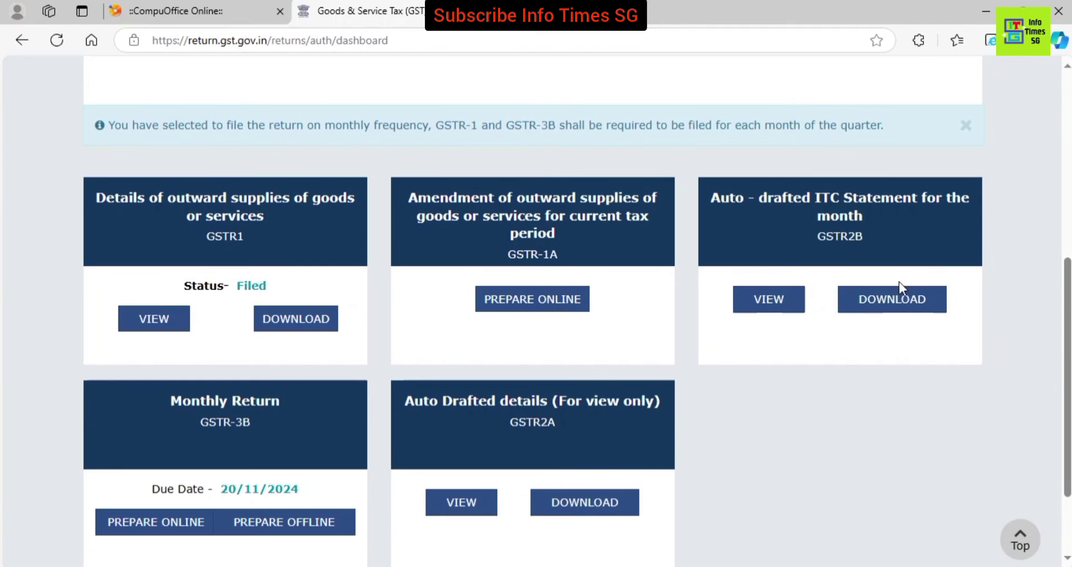
left_click(894, 301)
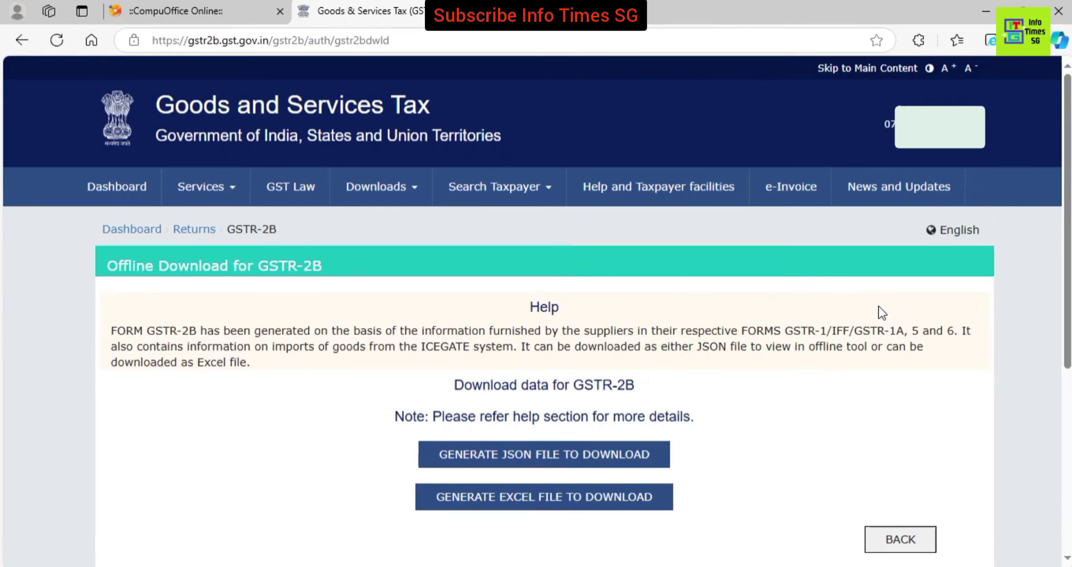
scroll(546, 419, "down", 1)
left_click(544, 419)
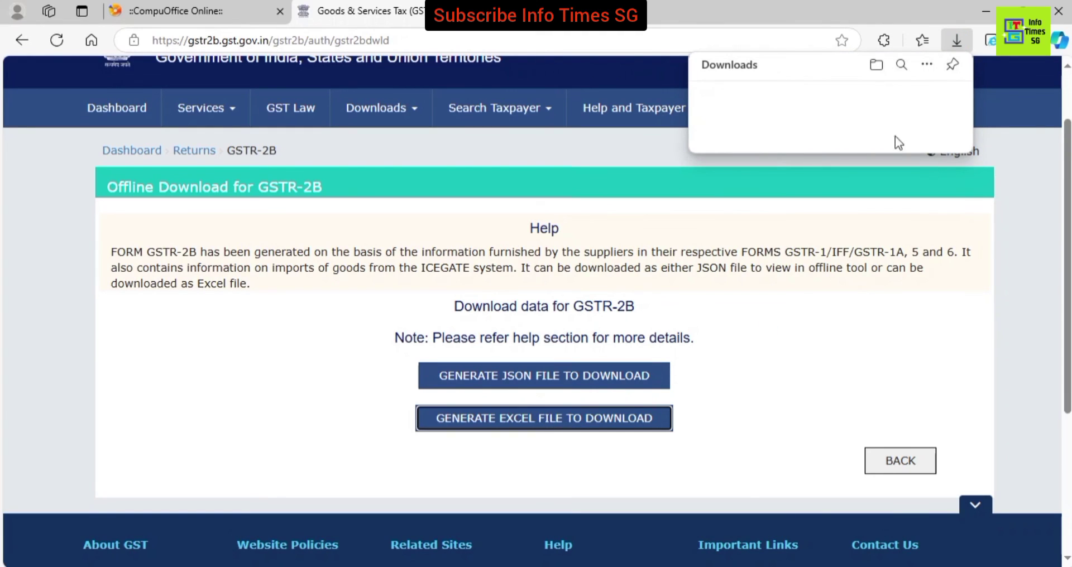
Step: Open the downloaded GSTR-2B workbook in Excel, enable editing and go through the invoice rows on the B2B sheet
left_click(800, 114)
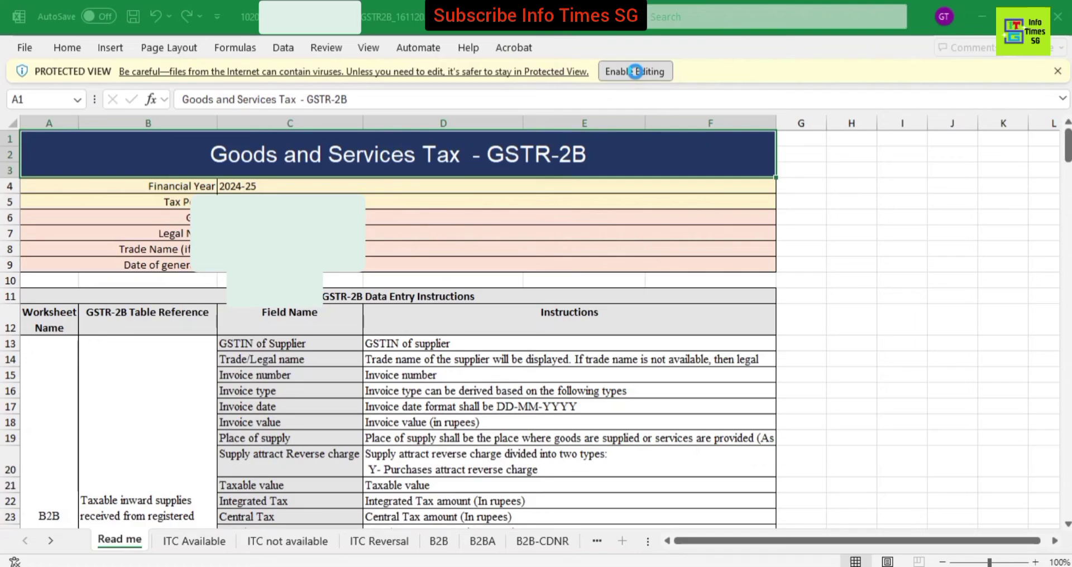
left_click(710, 73)
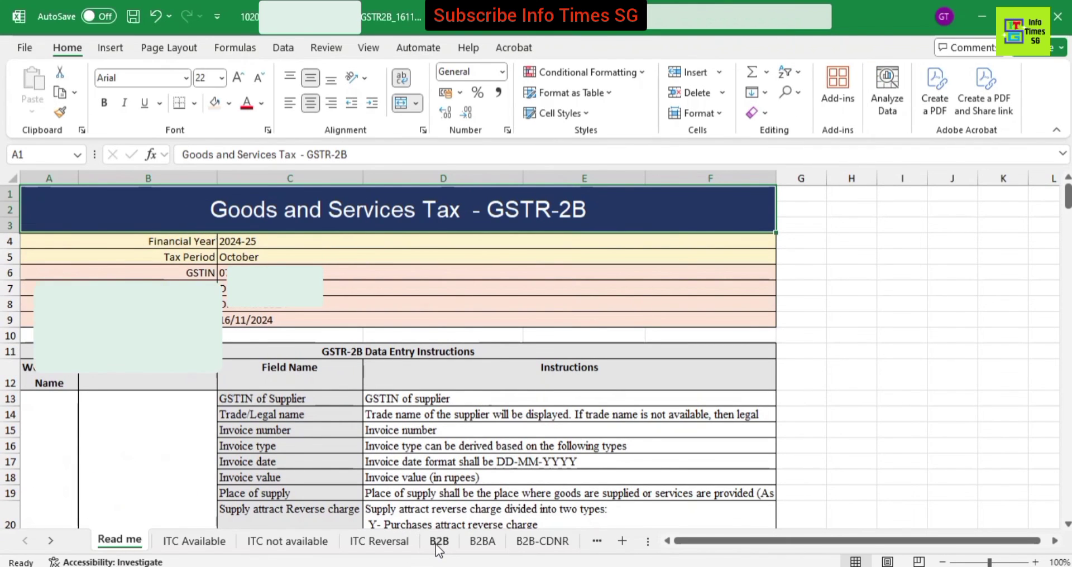
left_click(439, 540)
left_click(232, 304)
key("Down")
key("Down")
key("Down")
key("Down")
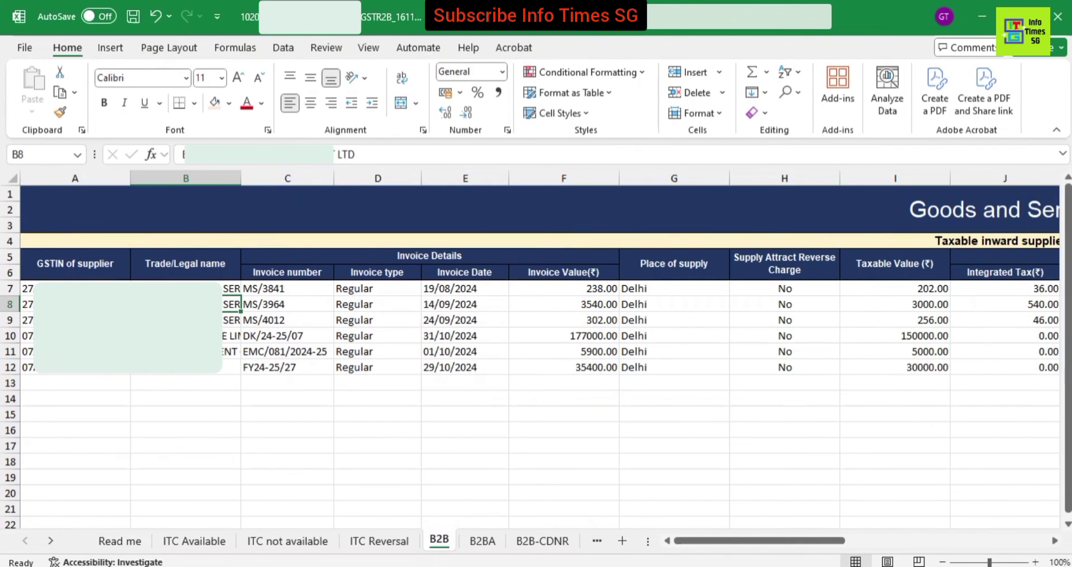
Step: Total the Integrated Tax column of the B2B invoices with AutoSum in cell J14
key("Right")
key("Right")
key("Right")
key("Right")
key("Right")
key("Right")
key("Right")
key("Right")
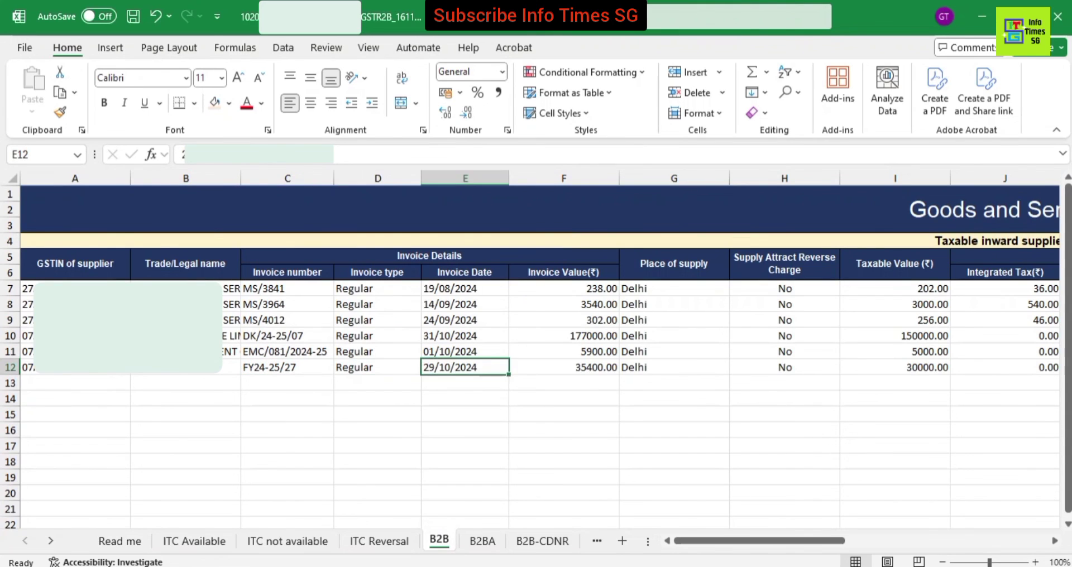
key("Down")
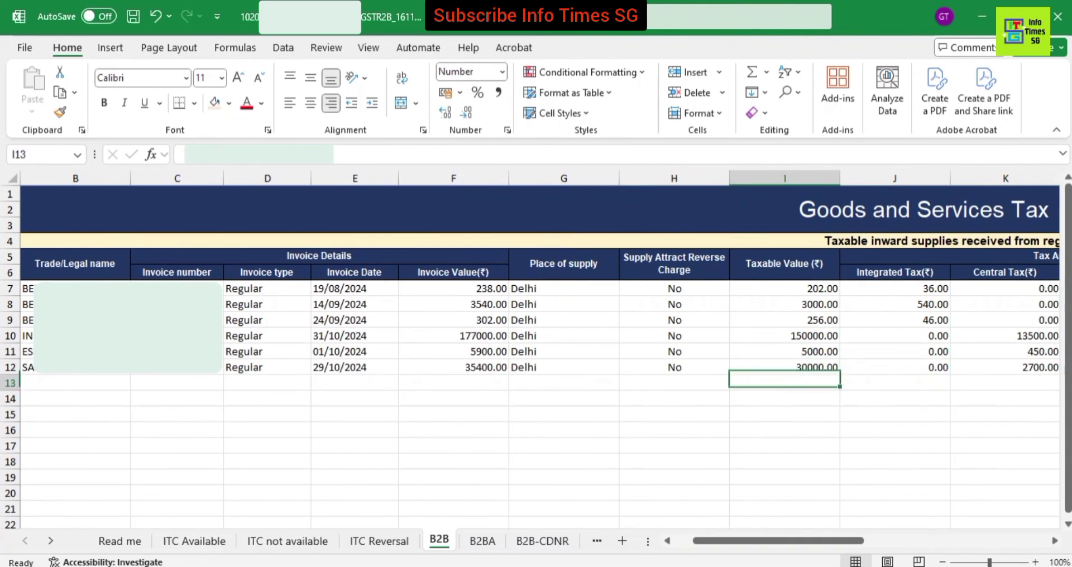
key("Down")
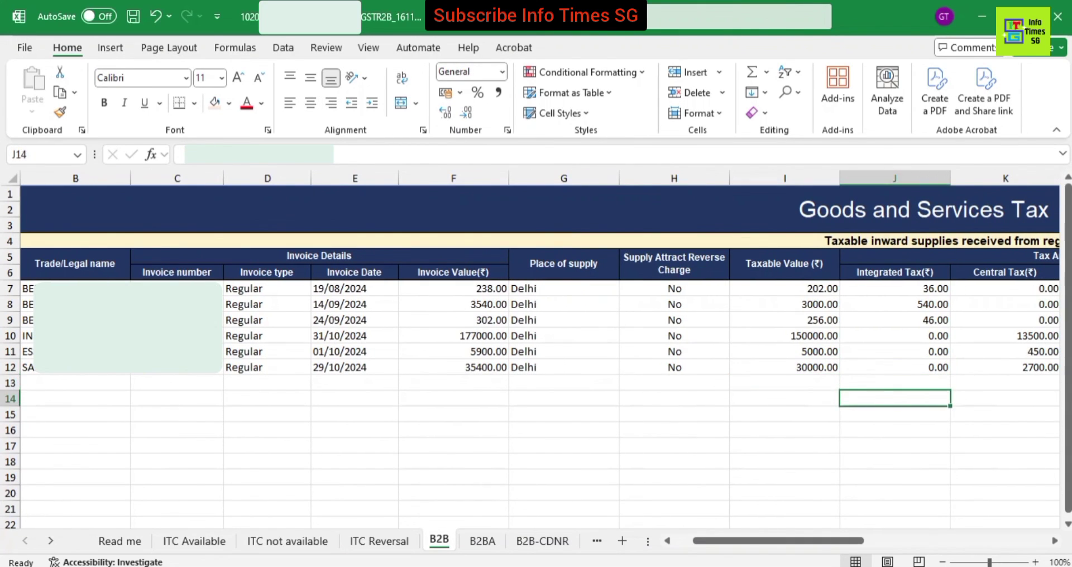
key("alt+equal")
key("ctrl+Return")
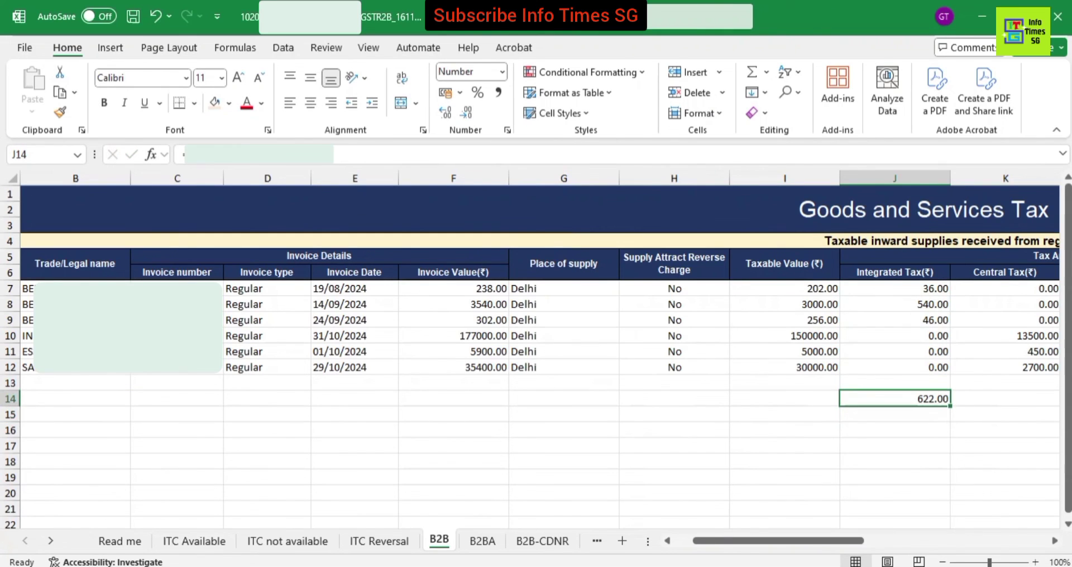
Step: Copy the Integrated Tax total formula across to the Central Tax and State/UT Tax columns in K14:L14
key("shift+Right")
key("shift+Right")
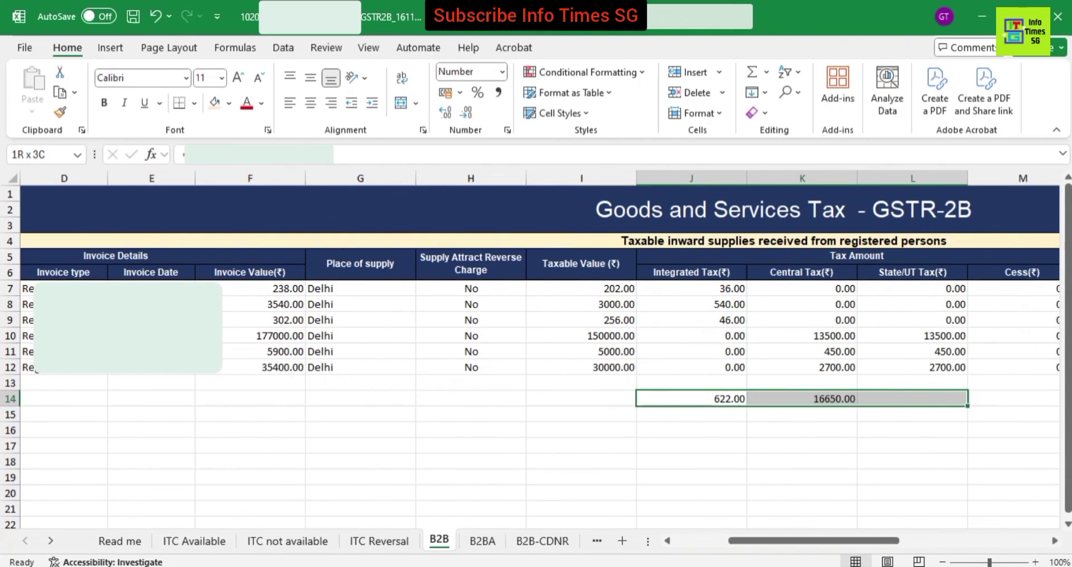
key("ctrl+r")
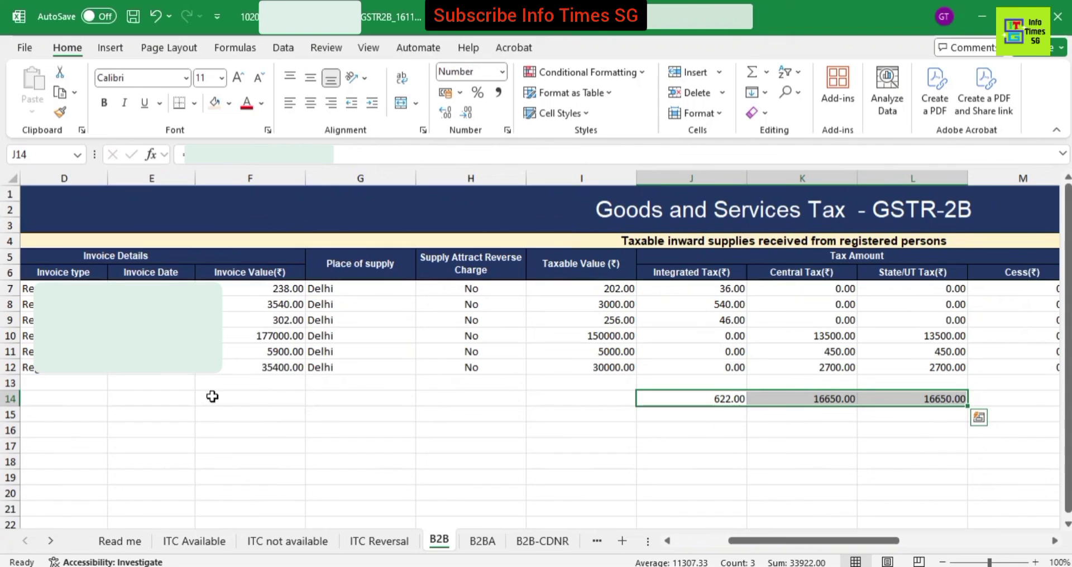
left_click(696, 439)
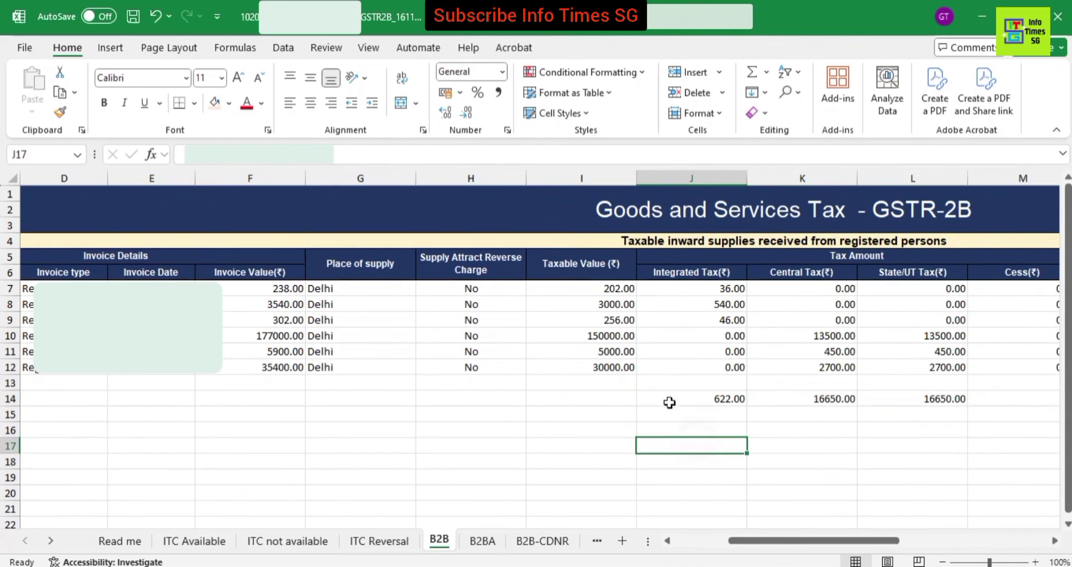
Step: Label the tax totals row by entering "GST Input Taken" in cell I14
left_click(615, 401)
type("GST Input Taken")
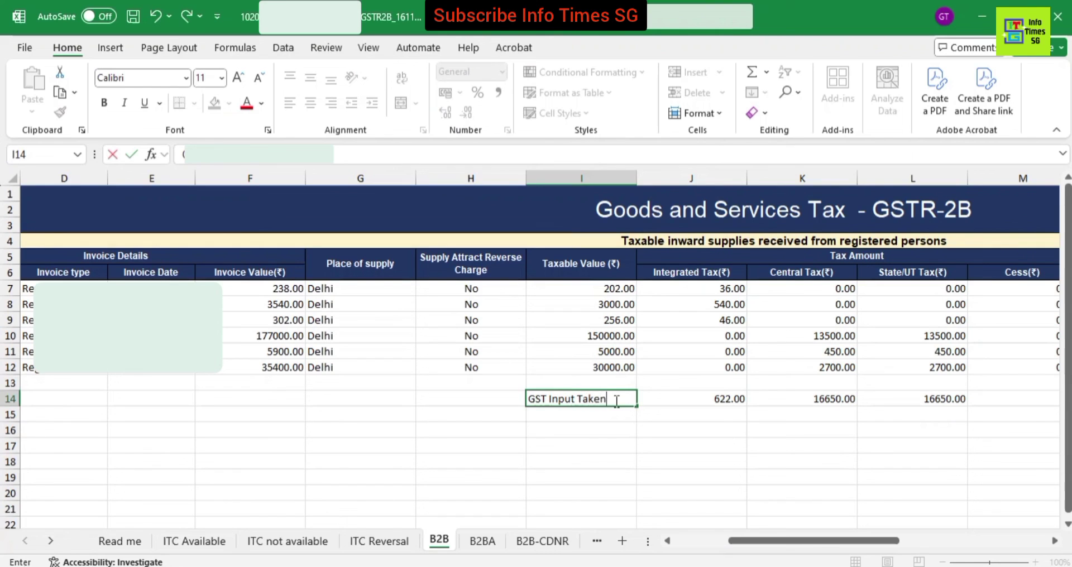
key("Return")
Step: Apply the comma number style to the three tax totals in J14:L14
key("Right")
key("Up")
key("shift+Right")
key("shift+Right")
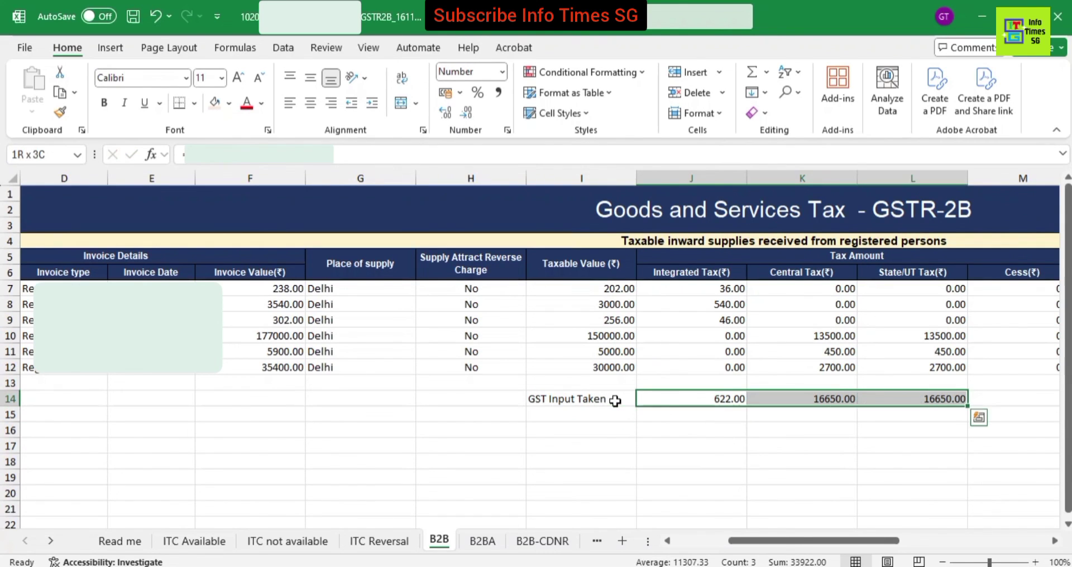
left_click(498, 93)
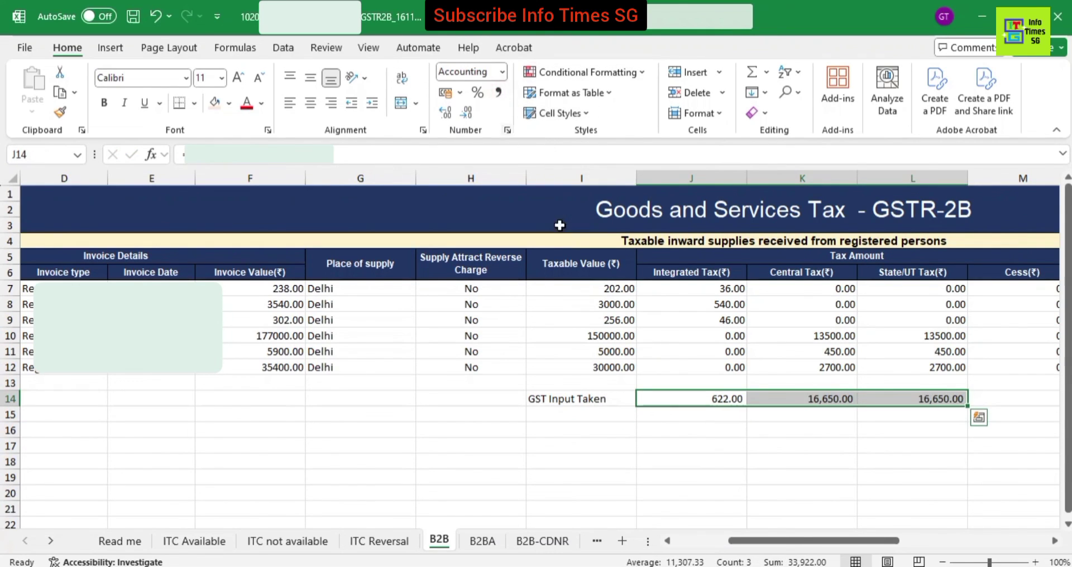
left_click(782, 431)
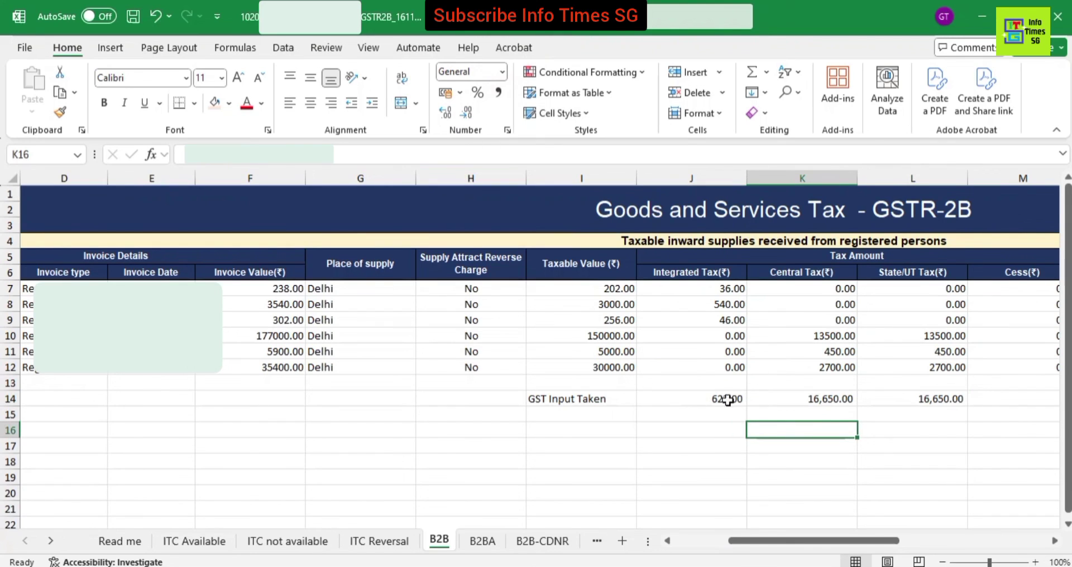